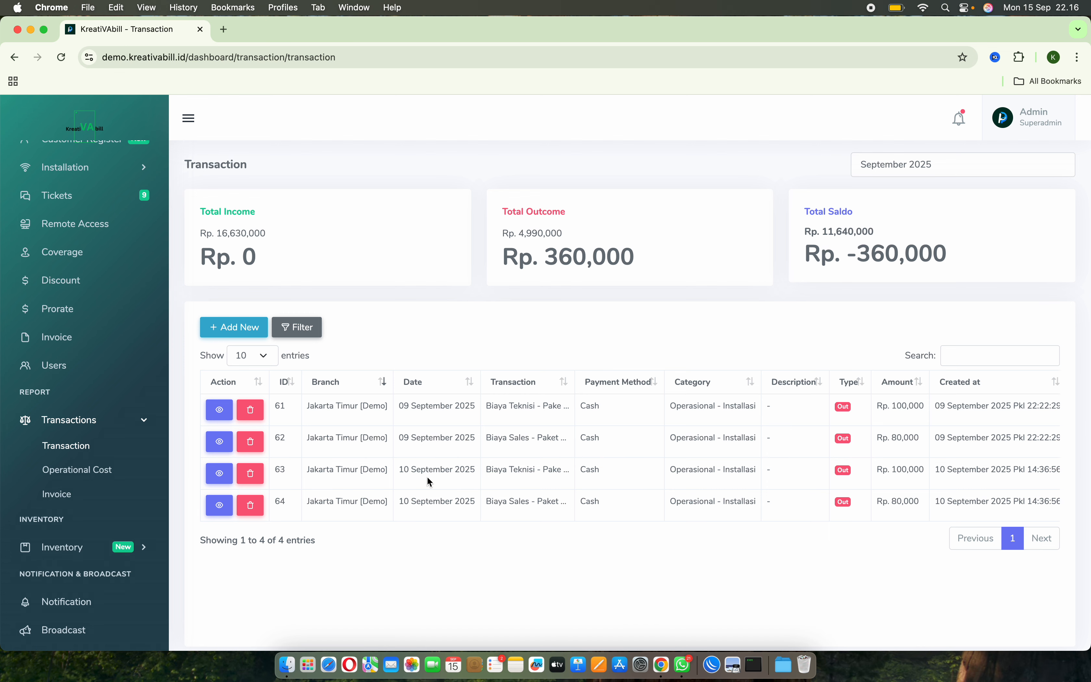
View the details of transactions 64 and 63, checking each one's amount and description of the fee.
{"action": "left_click", "coordinate": [218, 506]}
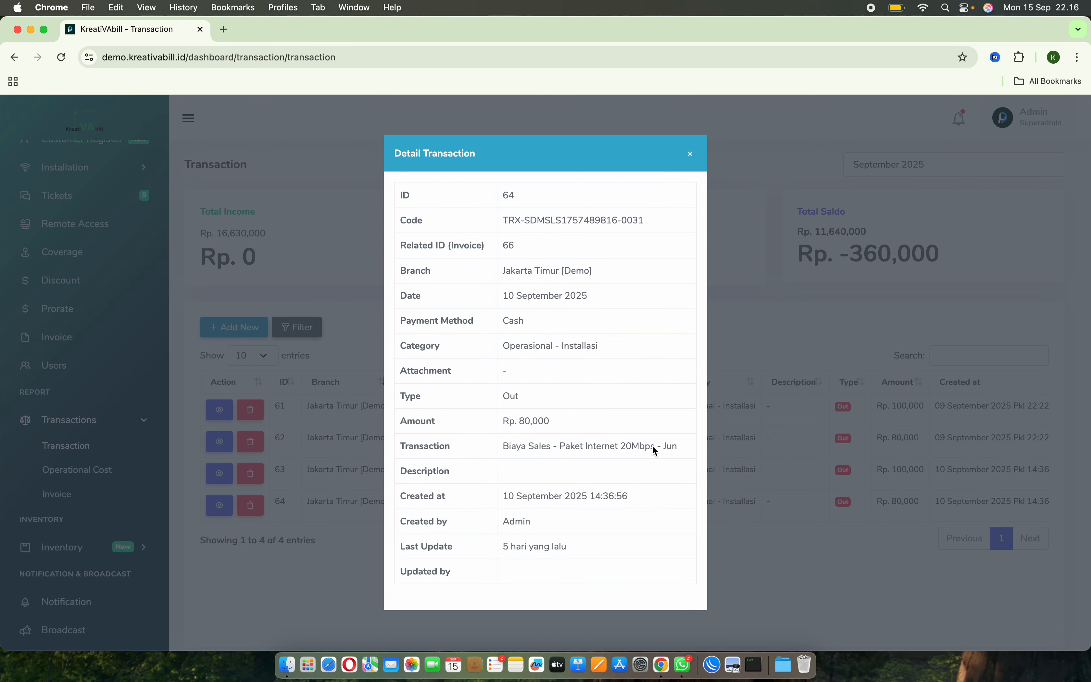
{"action": "double_click", "coordinate": [527, 422]}
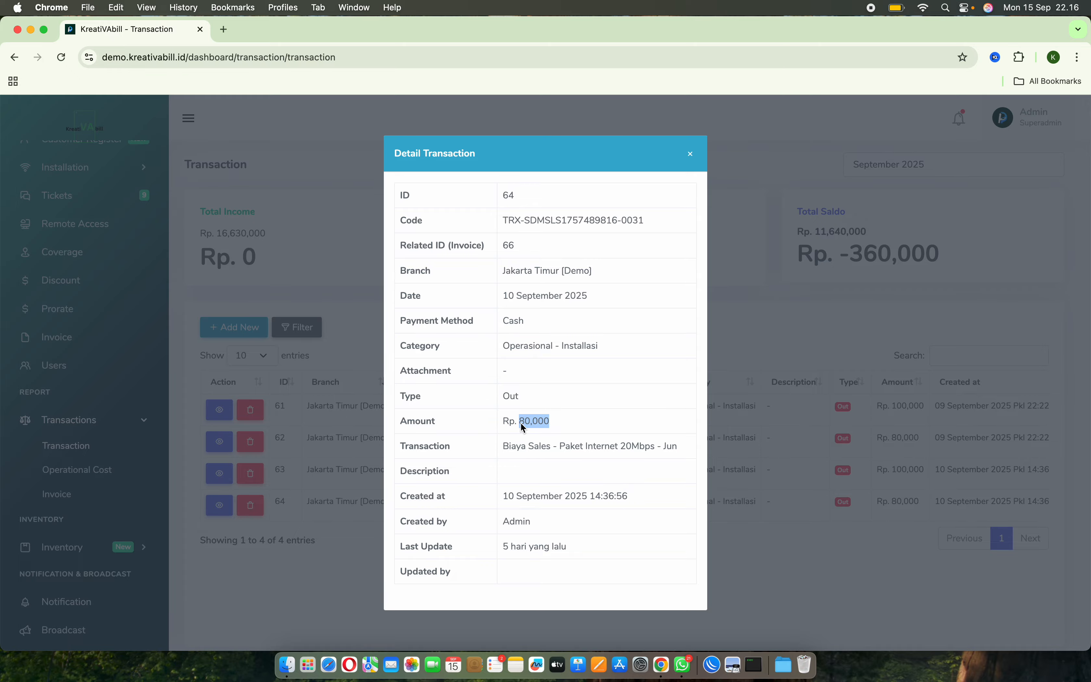
{"action": "left_click", "coordinate": [361, 445]}
{"action": "left_click", "coordinate": [218, 474]}
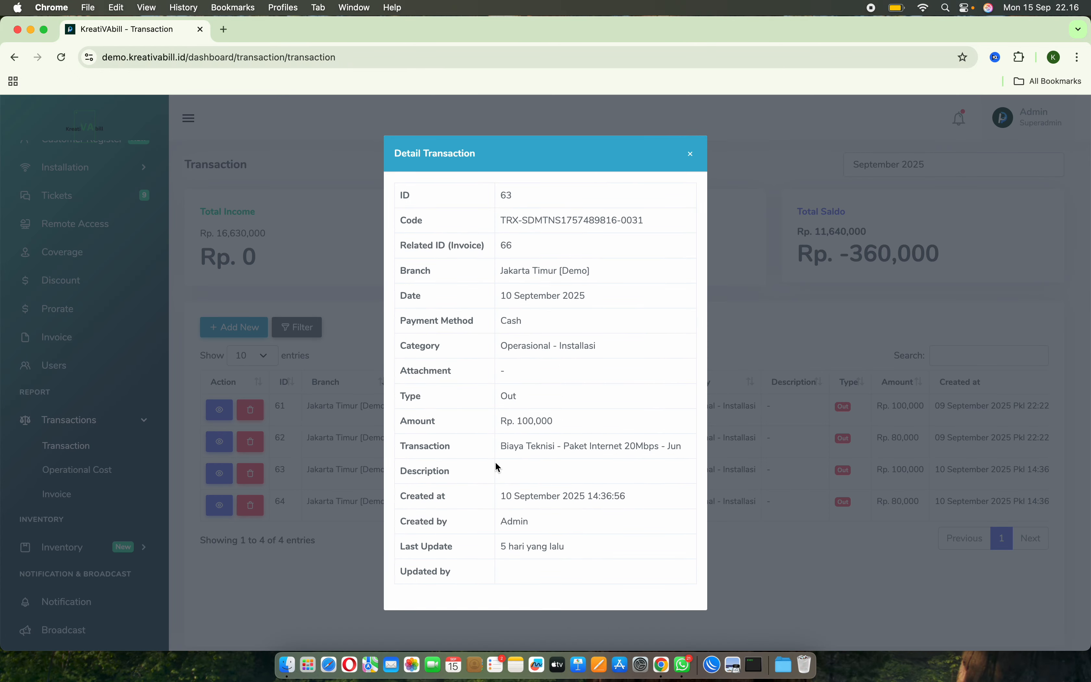
{"action": "left_click", "coordinate": [733, 454]}
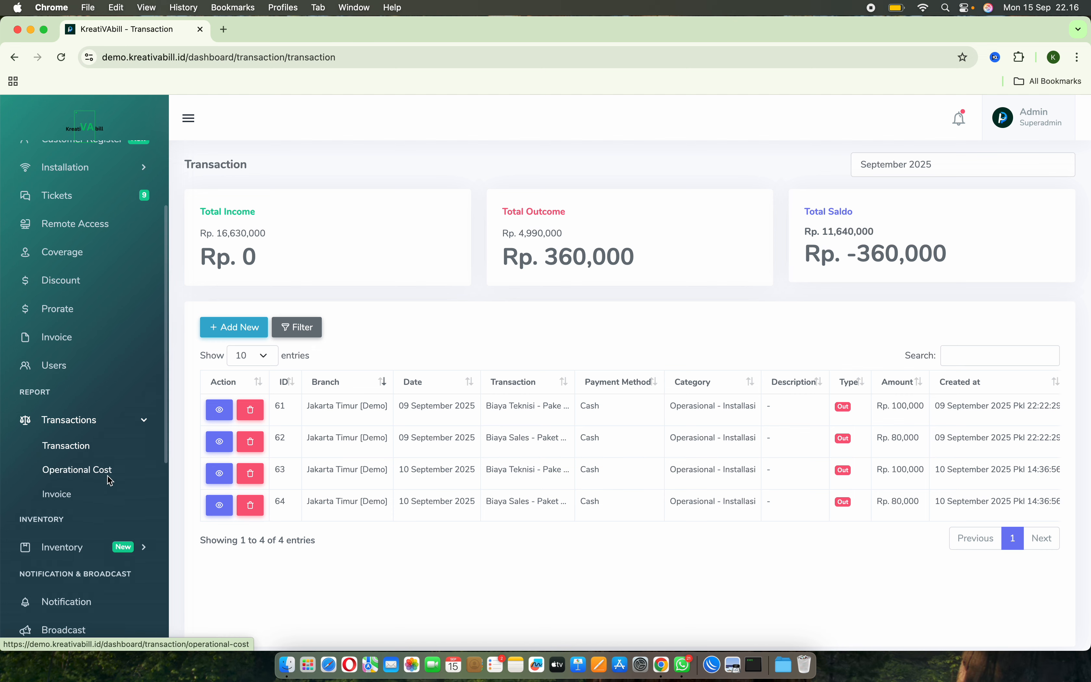
Open the Jakarta Timur [Demo] branch for editing from the branch master data.
{"action": "scroll", "coordinate": [109, 474], "scroll_direction": "down", "scroll_amount": 10}
{"action": "left_click", "coordinate": [122, 569]}
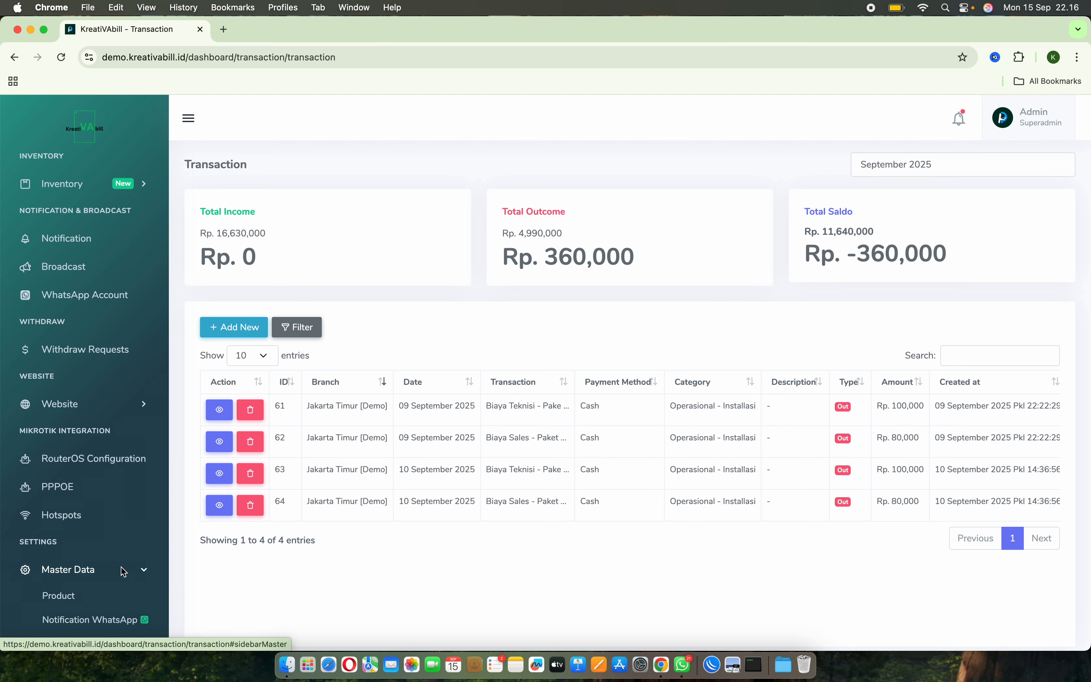
{"action": "scroll", "coordinate": [124, 571], "scroll_direction": "down", "scroll_amount": 3}
{"action": "scroll", "coordinate": [124, 572], "scroll_direction": "down", "scroll_amount": 1}
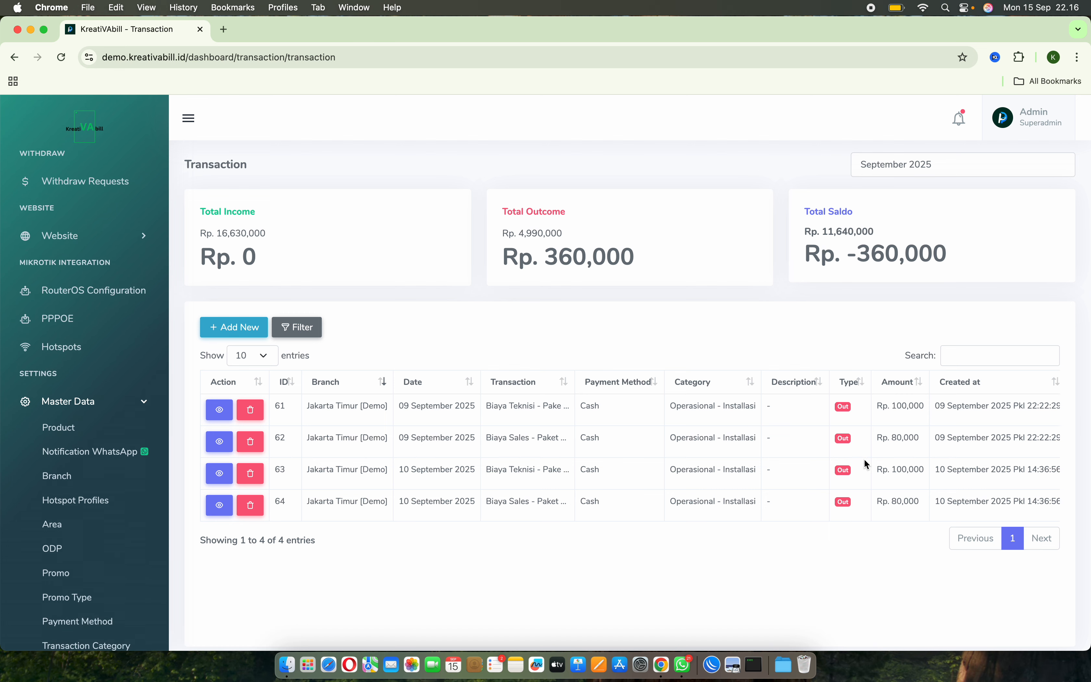
{"action": "scroll", "coordinate": [58, 451], "scroll_direction": "down", "scroll_amount": 1}
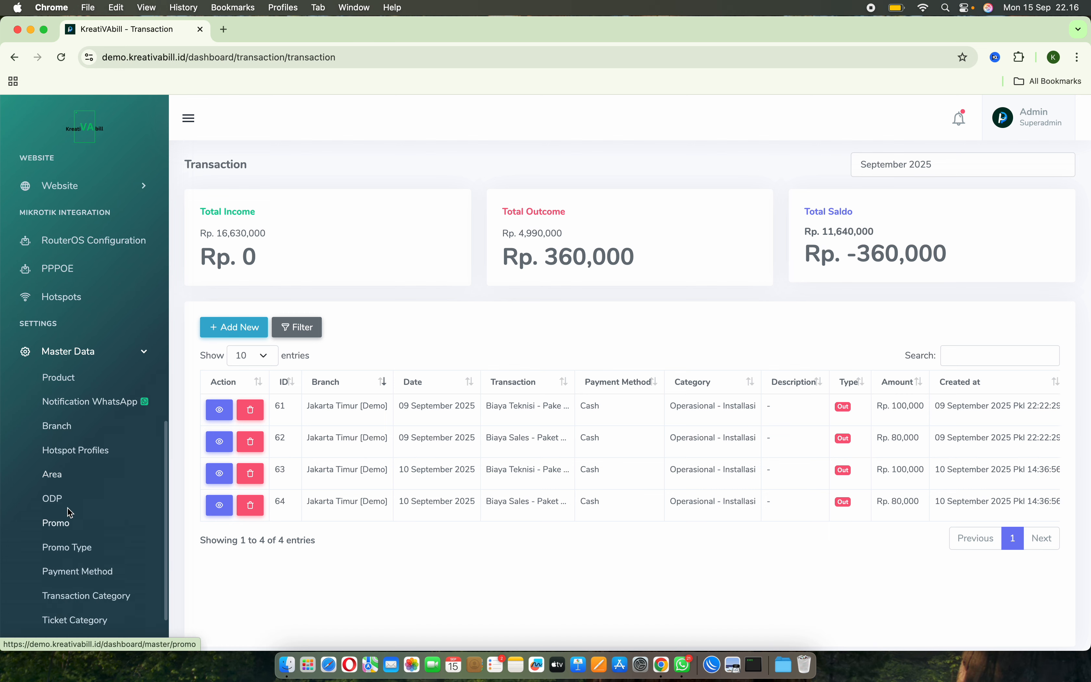
{"action": "left_click", "coordinate": [58, 432]}
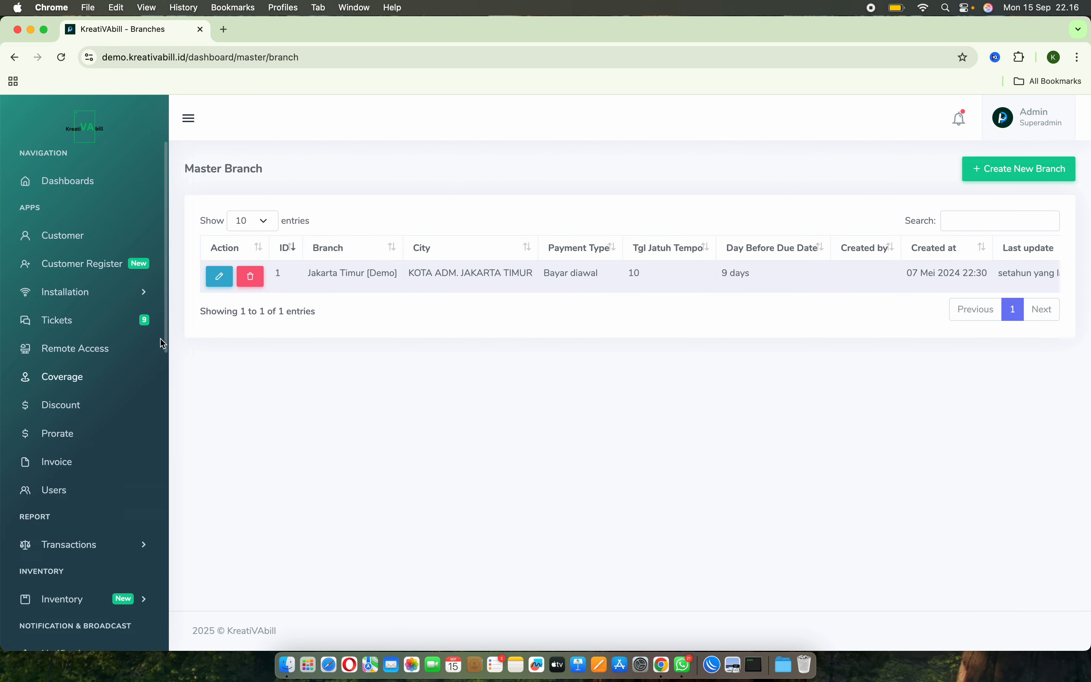
{"action": "left_click", "coordinate": [221, 278]}
{"action": "scroll", "coordinate": [517, 412], "scroll_direction": "down", "scroll_amount": 3}
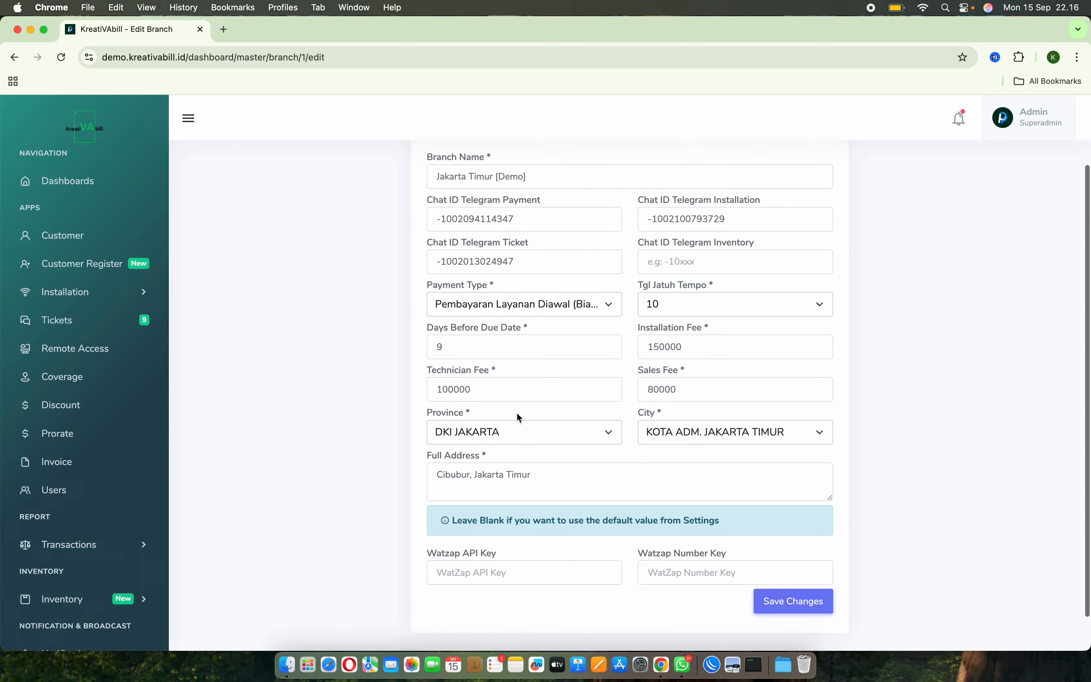
Examine the technician fee and sales fee defined for the branch.
{"action": "left_click", "coordinate": [530, 371]}
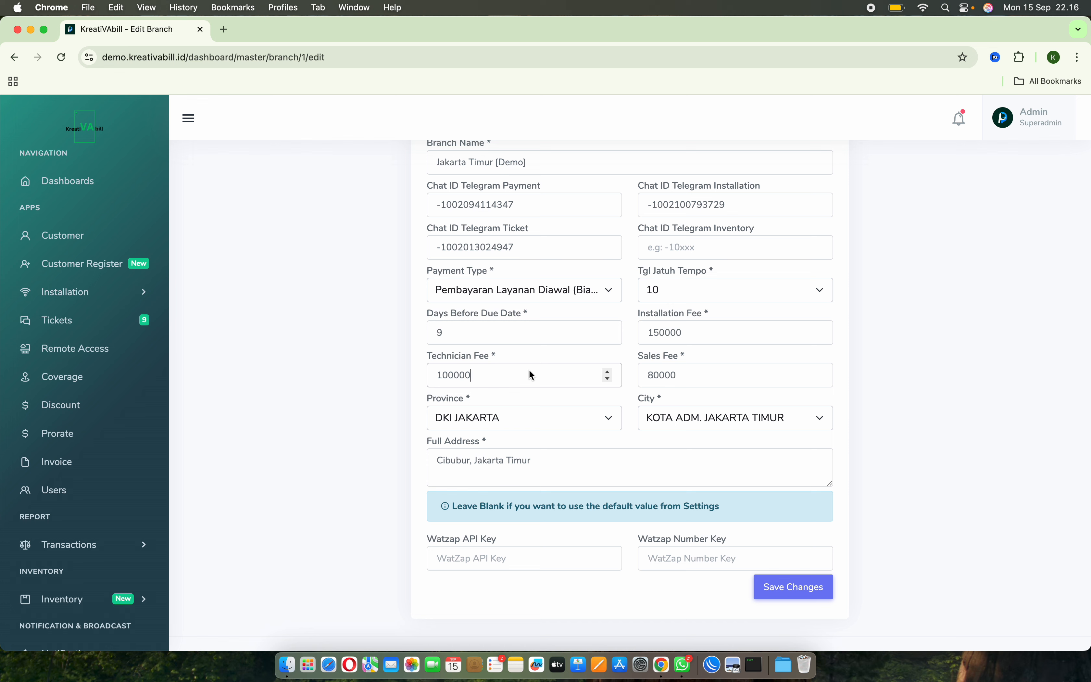
{"action": "double_click", "coordinate": [448, 374]}
{"action": "double_click", "coordinate": [661, 375]}
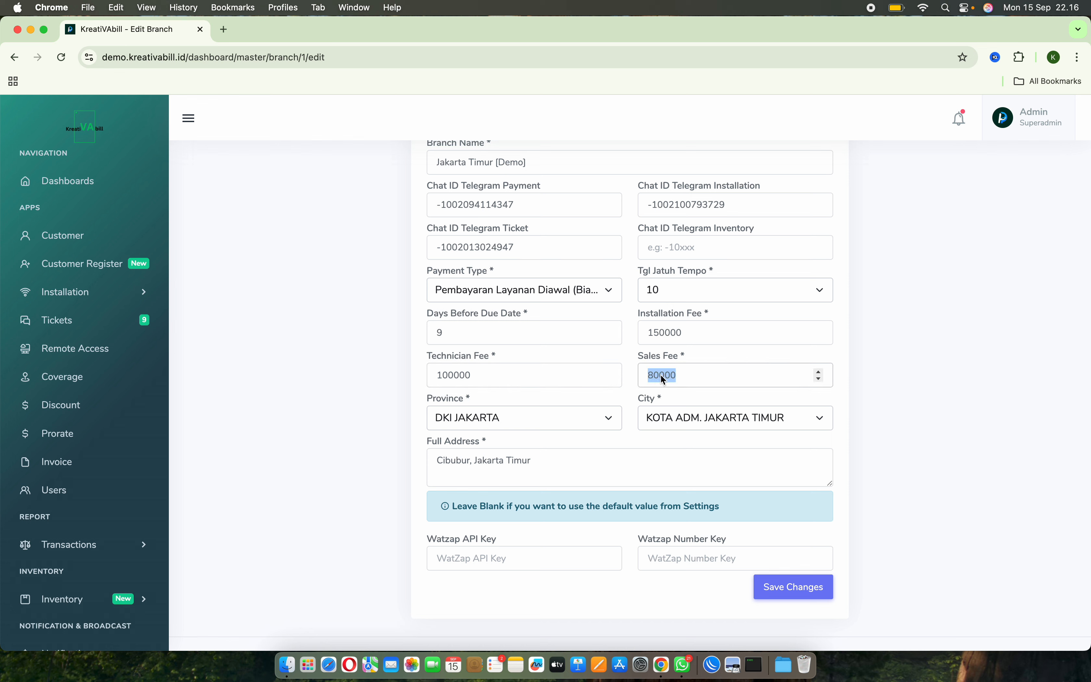
{"action": "left_click", "coordinate": [538, 375]}
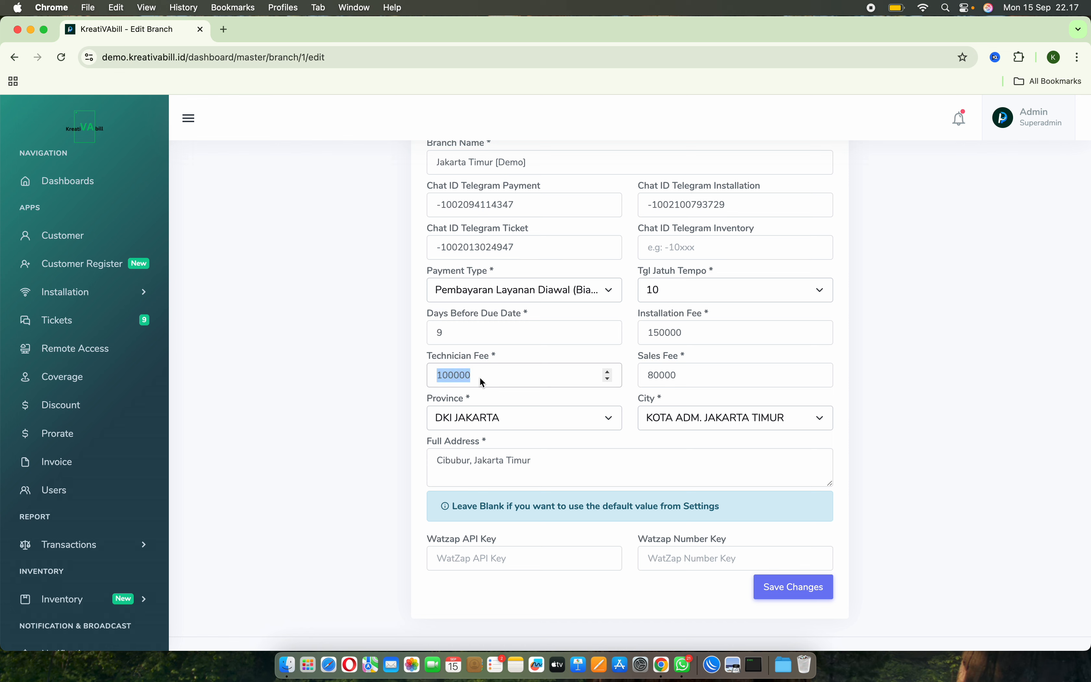
{"action": "left_click", "coordinate": [717, 379]}
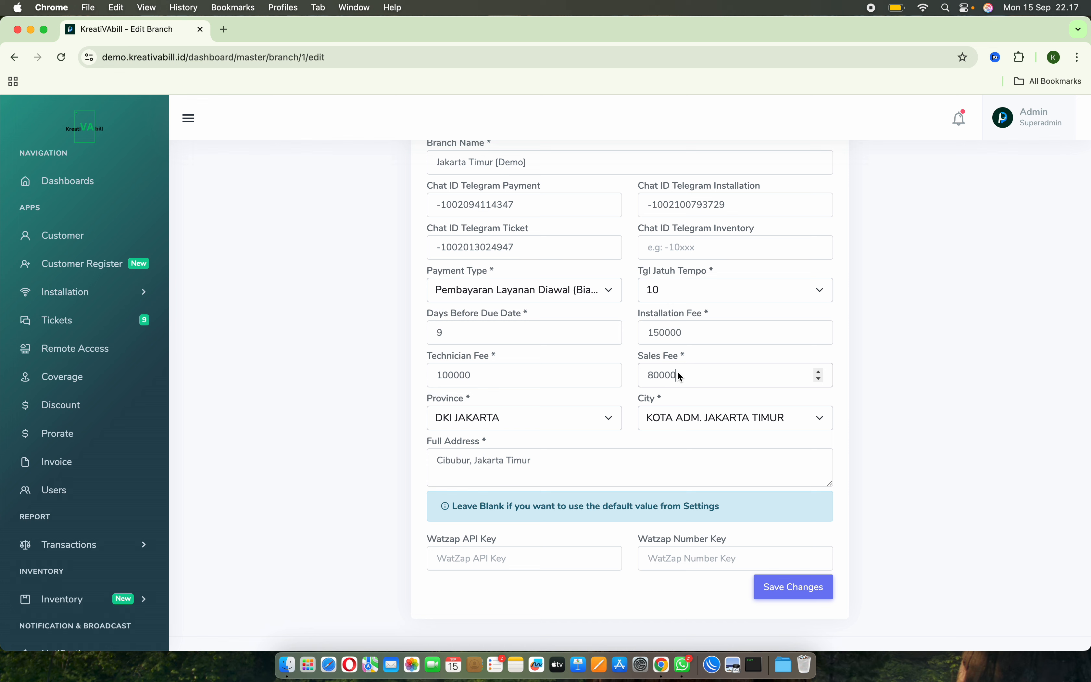
{"action": "left_click", "coordinate": [474, 375]}
{"action": "double_click", "coordinate": [663, 379]}
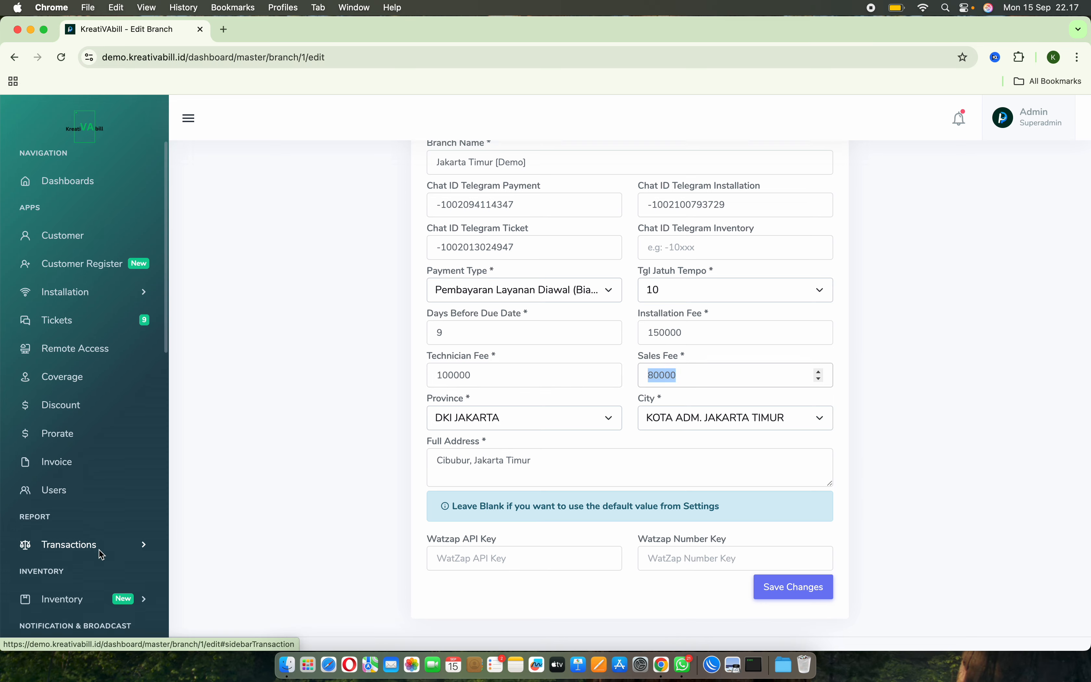
Start a new transaction for the Jakarta Timur [Demo] branch and set its date to 10/09/2025.
{"action": "left_click", "coordinate": [81, 546]}
{"action": "left_click", "coordinate": [85, 565]}
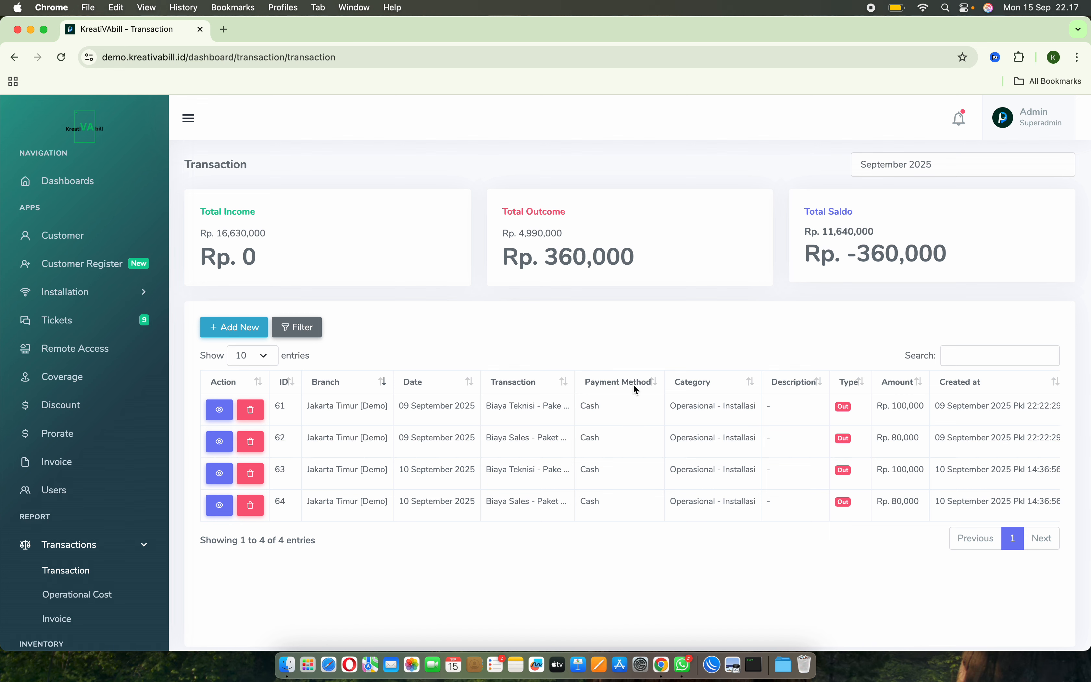
{"action": "left_click", "coordinate": [231, 332]}
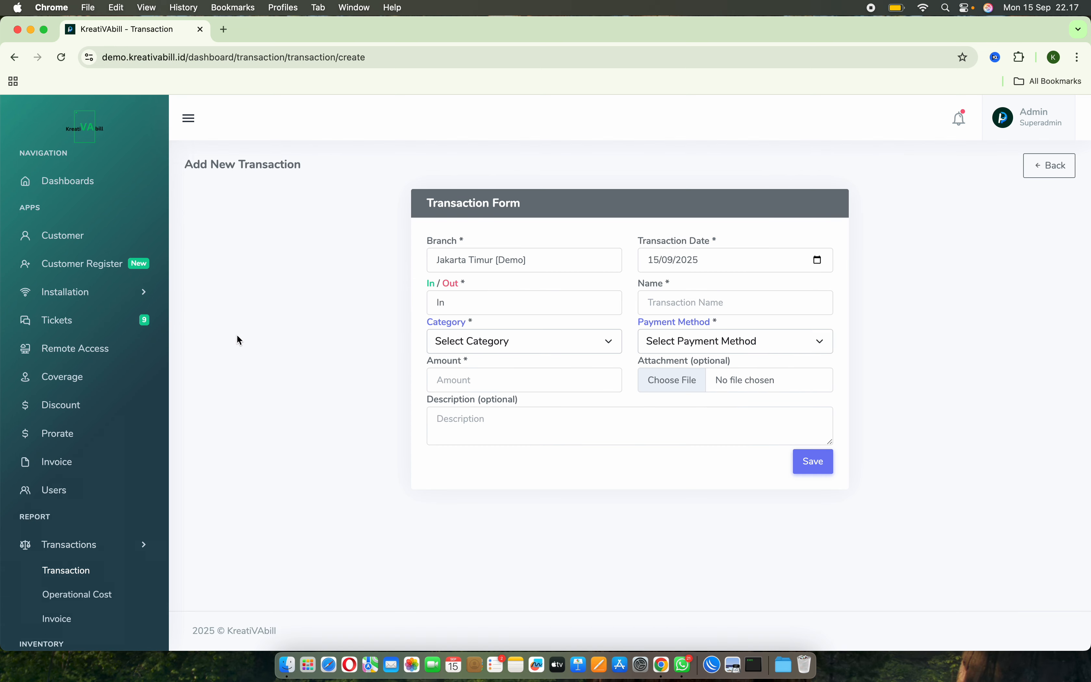
{"action": "left_click", "coordinate": [529, 267]}
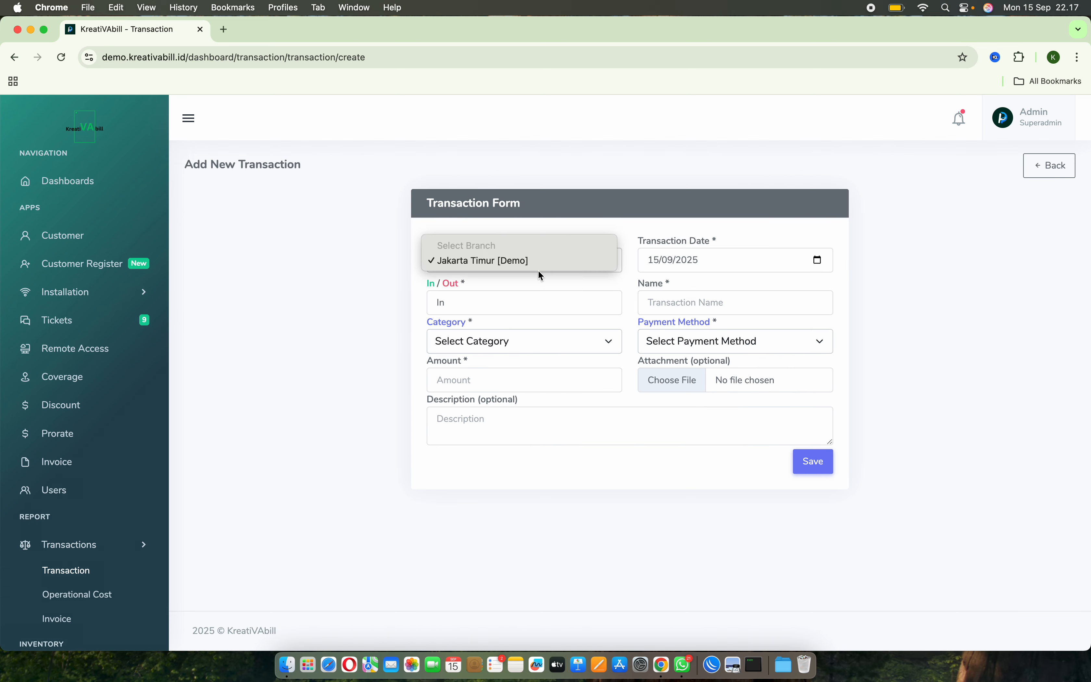
{"action": "left_click", "coordinate": [565, 296]}
{"action": "left_click", "coordinate": [820, 262]}
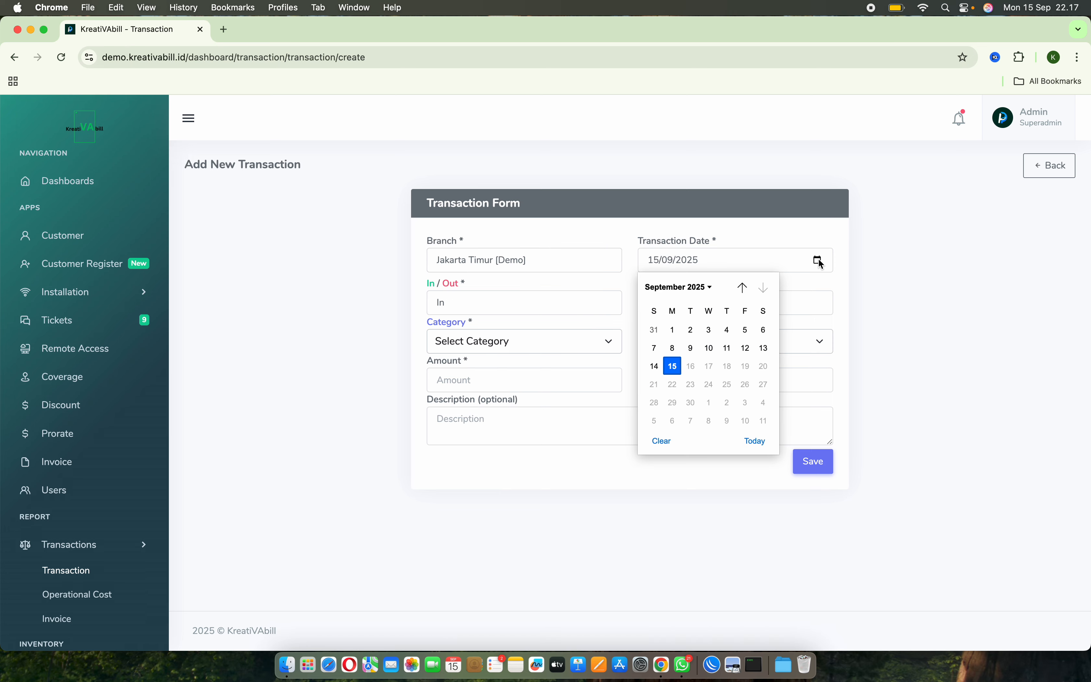
{"action": "left_click", "coordinate": [711, 348]}
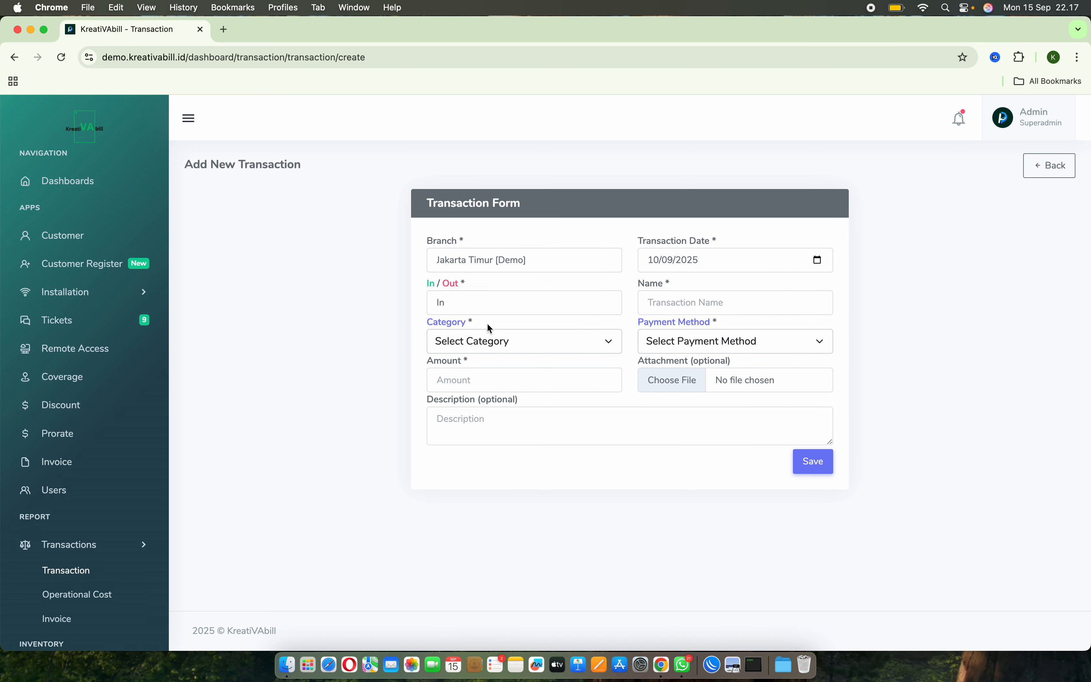
Set the transaction type to Out and name it "pembelian modem 1 pcs".
{"action": "left_click", "coordinate": [512, 300]}
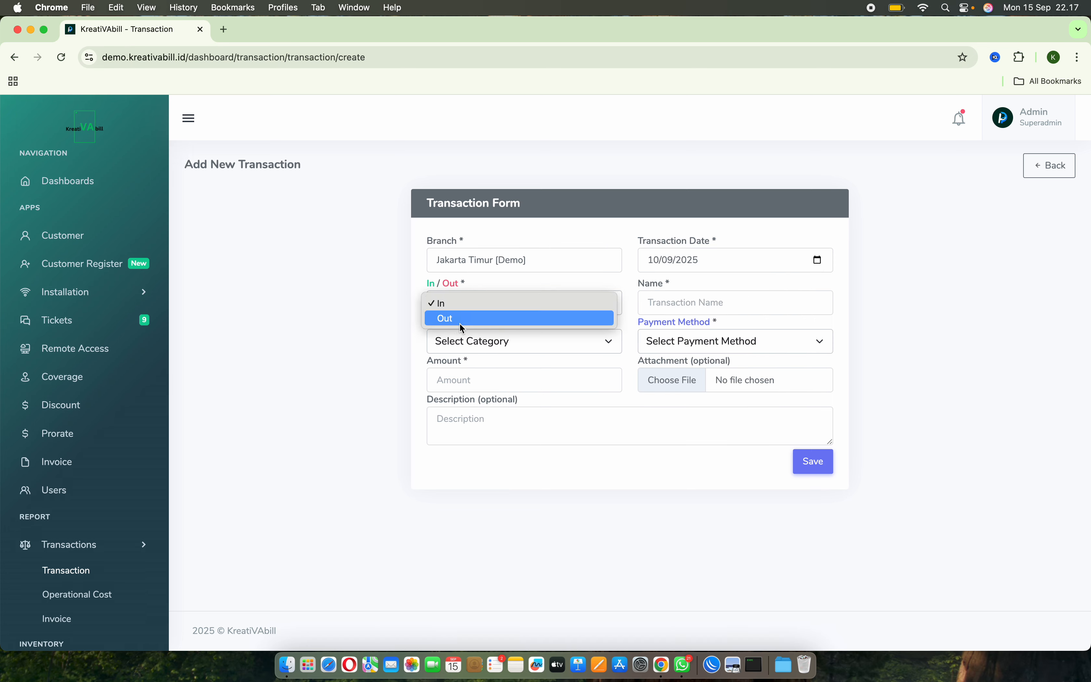
{"action": "left_click", "coordinate": [498, 319]}
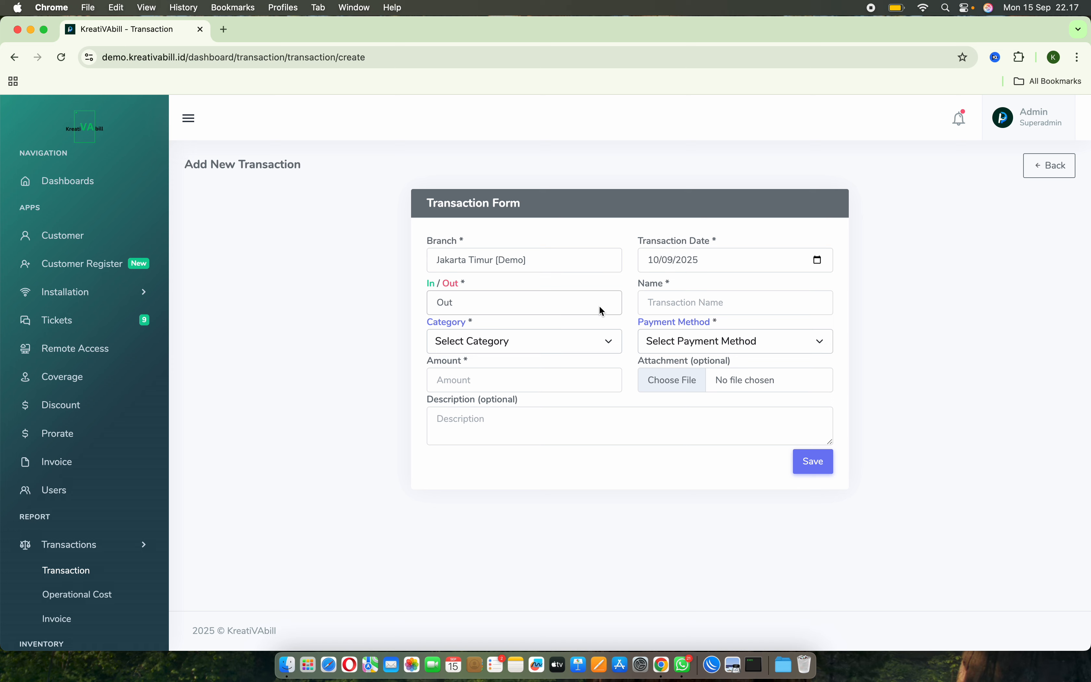
{"action": "left_click", "coordinate": [696, 301]}
{"action": "left_click", "coordinate": [726, 285]}
{"action": "left_click", "coordinate": [711, 309]}
{"action": "type", "text": "pembelian mod"}
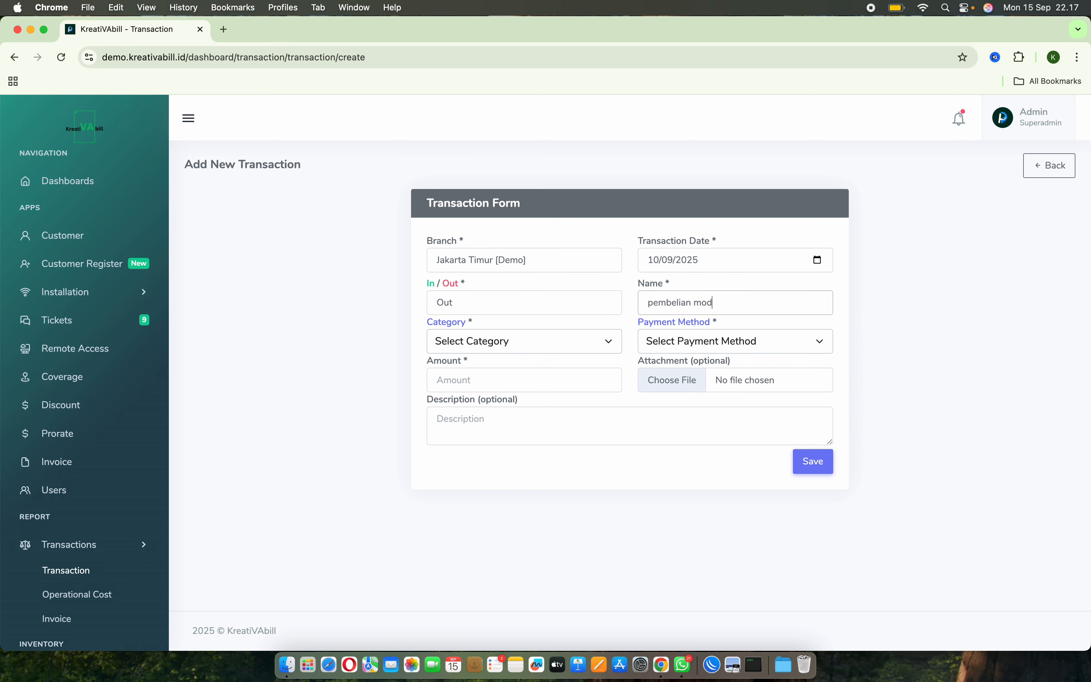
{"action": "type", "text": "em 1 pcs"}
{"action": "key", "text": "super+a"}
Look through the available transaction categories and their management page, then return to the transaction form.
{"action": "left_click", "coordinate": [592, 351]}
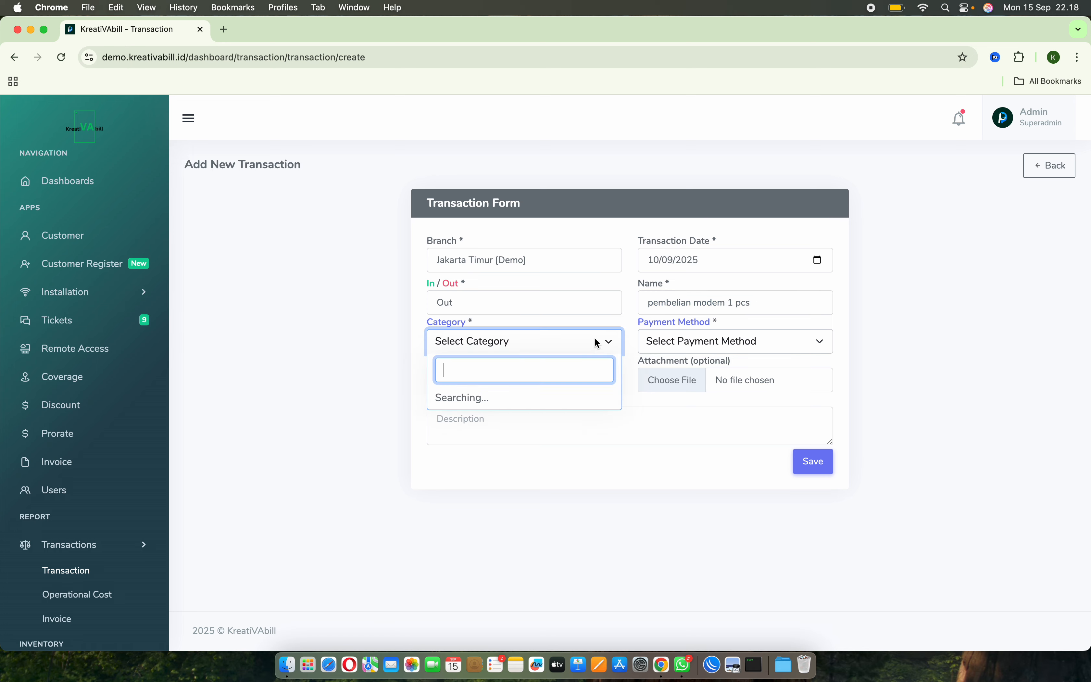
{"action": "scroll", "coordinate": [544, 466], "scroll_direction": "down", "scroll_amount": 3}
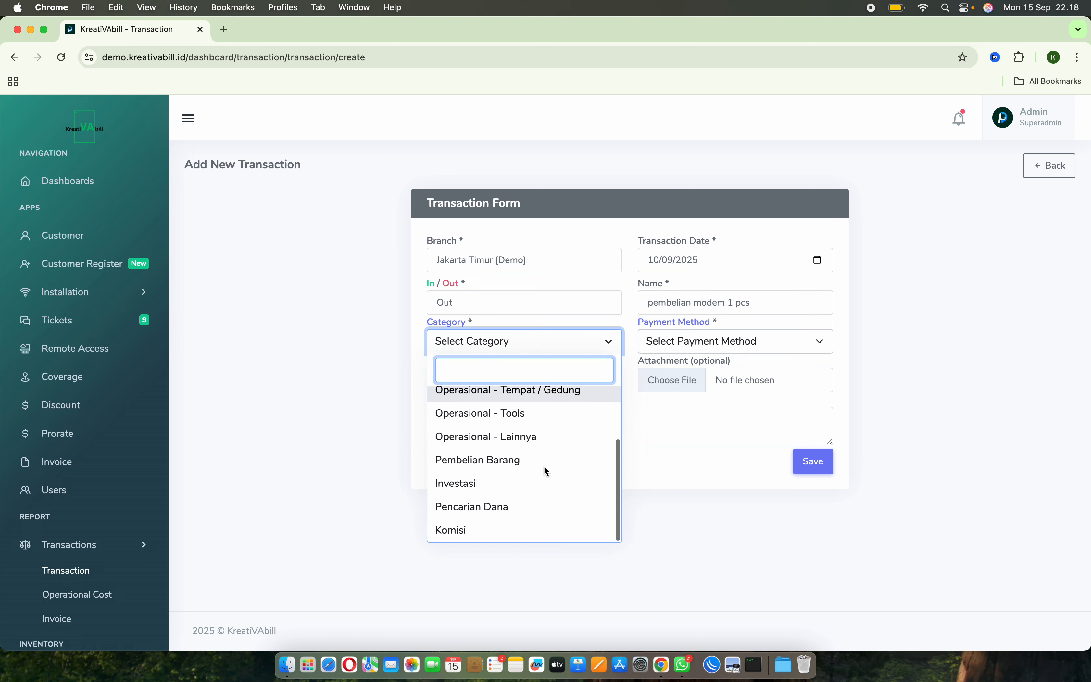
{"action": "left_click", "coordinate": [399, 312]}
{"action": "left_click", "coordinate": [449, 322]}
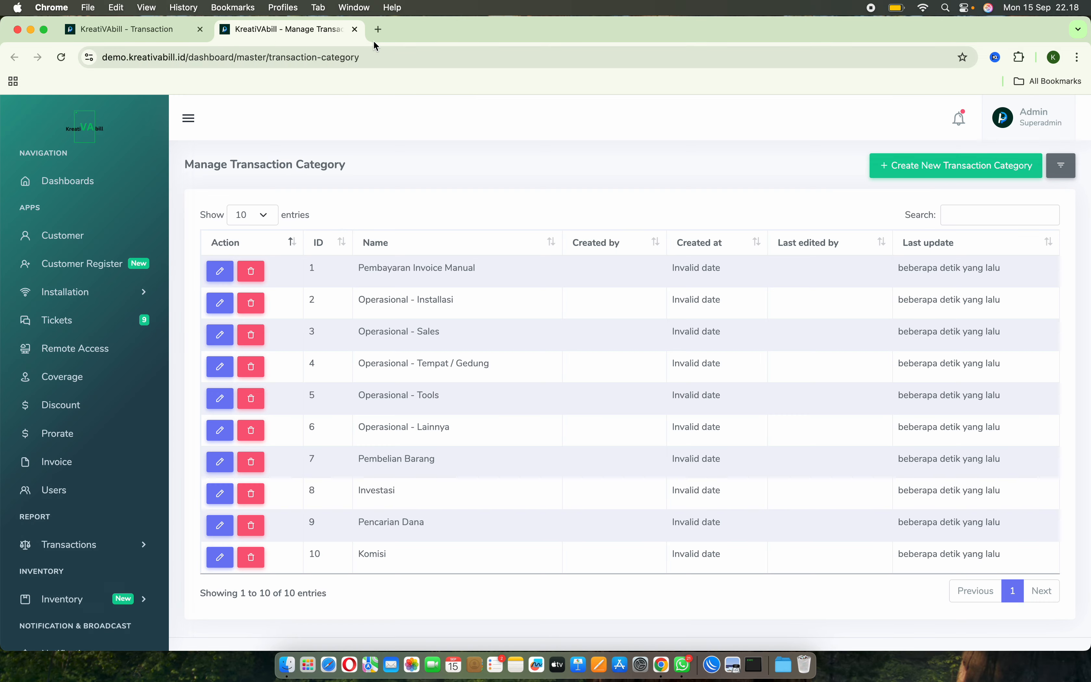
{"action": "left_click", "coordinate": [355, 29]}
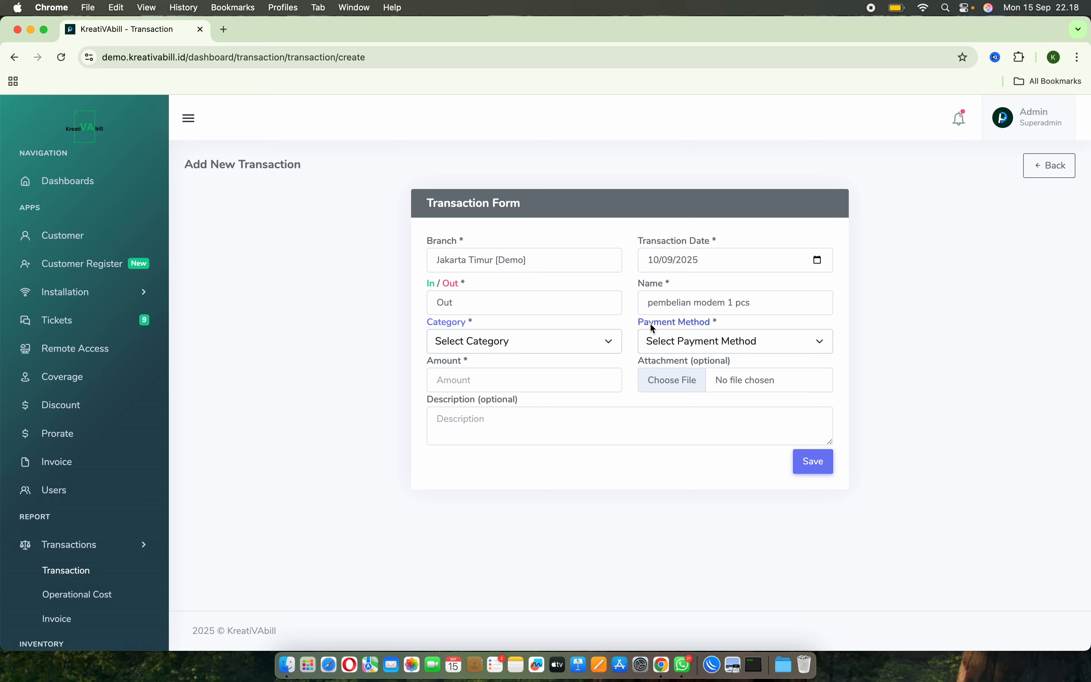
Set the transaction's category to Pembelian Barang.
{"action": "left_click", "coordinate": [561, 343]}
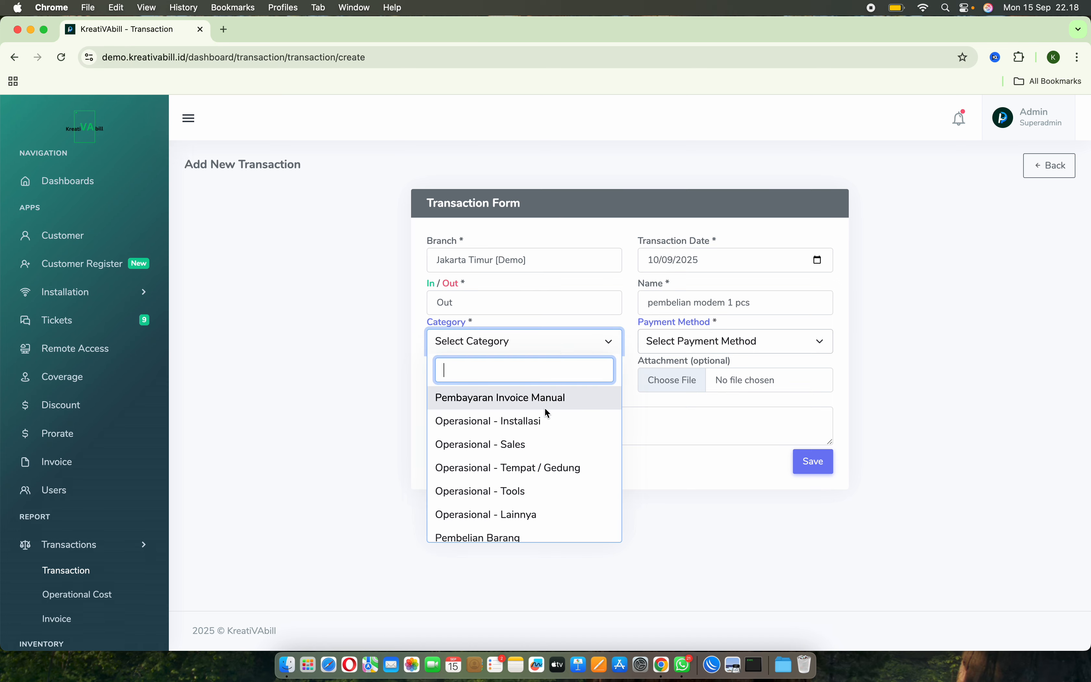
{"action": "scroll", "coordinate": [542, 444], "scroll_direction": "down", "scroll_amount": 3}
{"action": "left_click", "coordinate": [510, 471]}
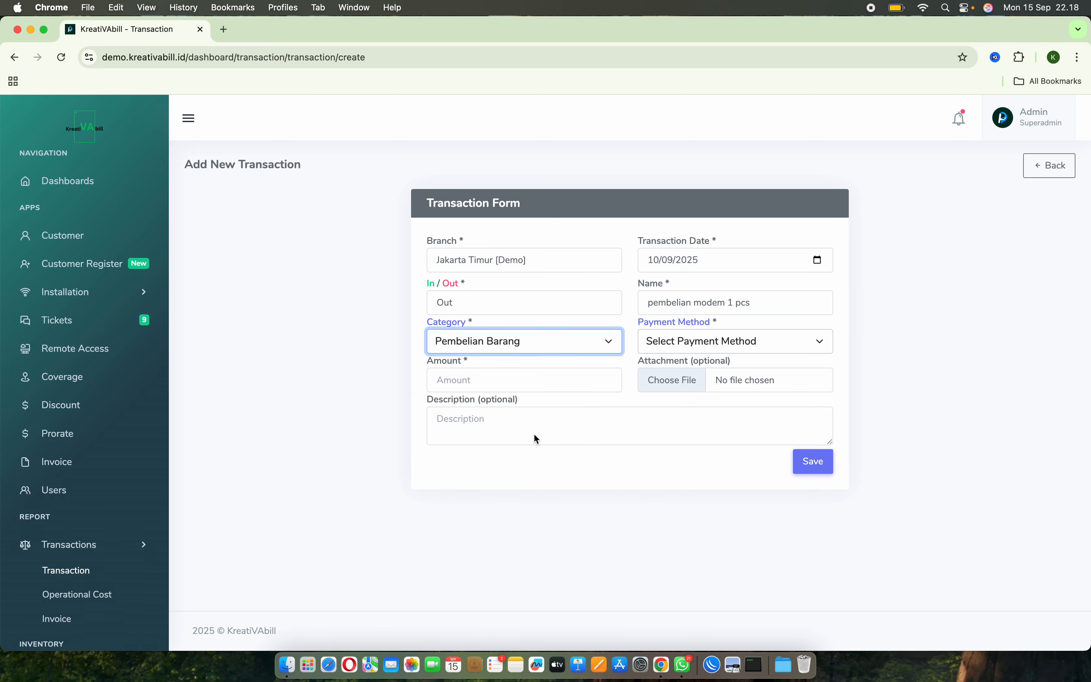
Start creating a new payment method from the transaction form and name it Bank Transfer.
{"action": "left_click", "coordinate": [695, 345]}
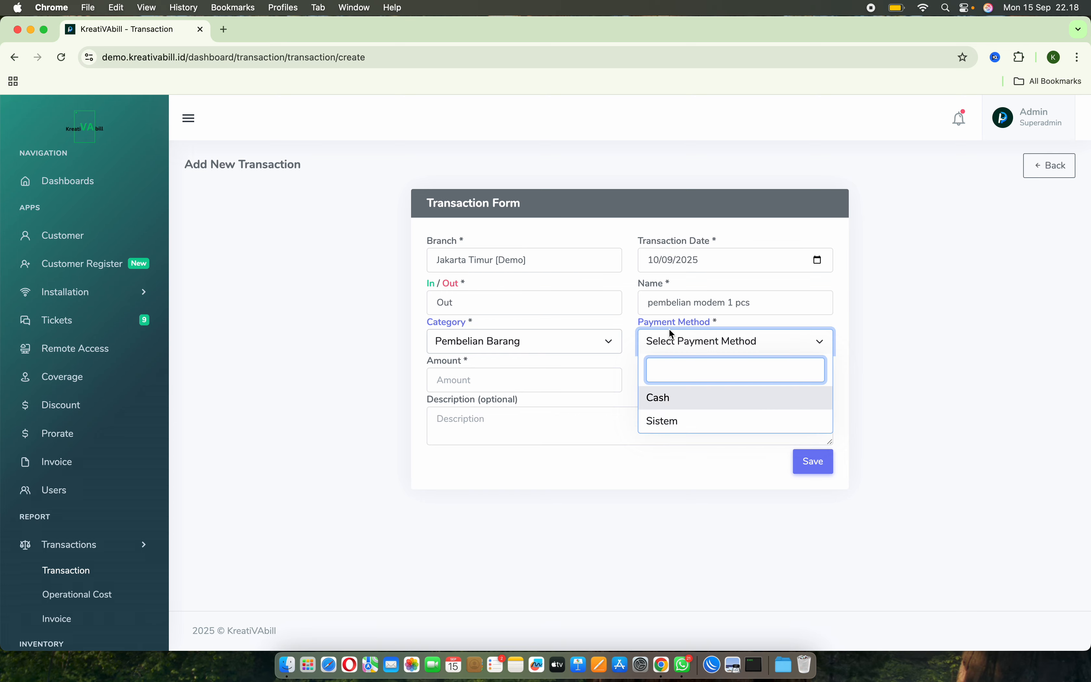
{"action": "left_click", "coordinate": [663, 322]}
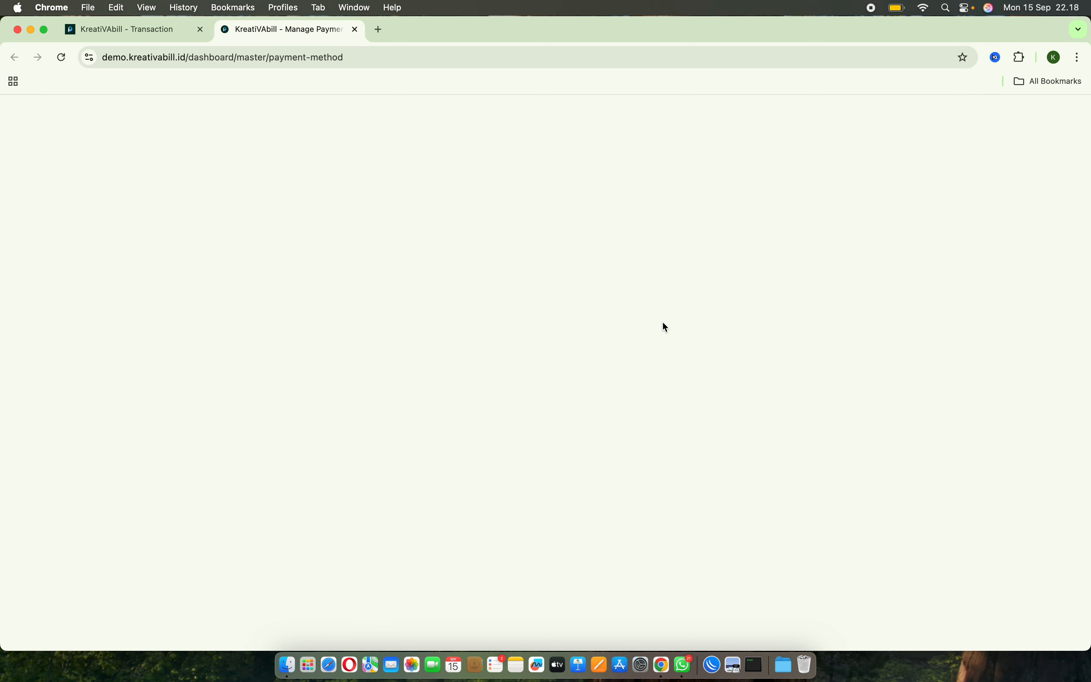
{"action": "left_click", "coordinate": [971, 160]}
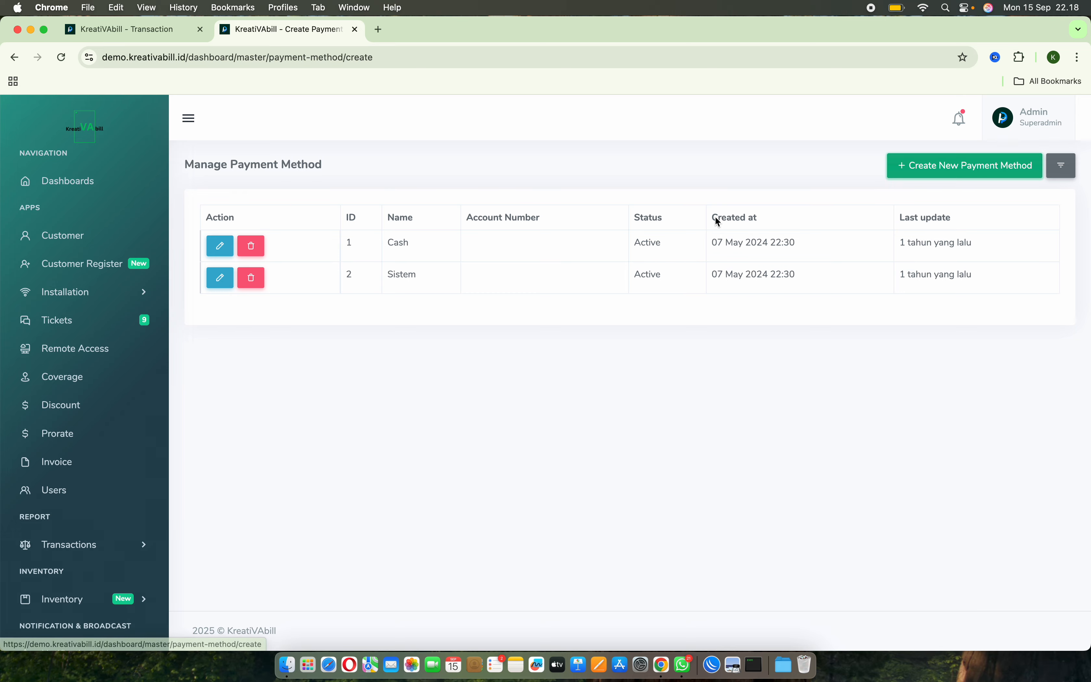
{"action": "left_click", "coordinate": [521, 265]}
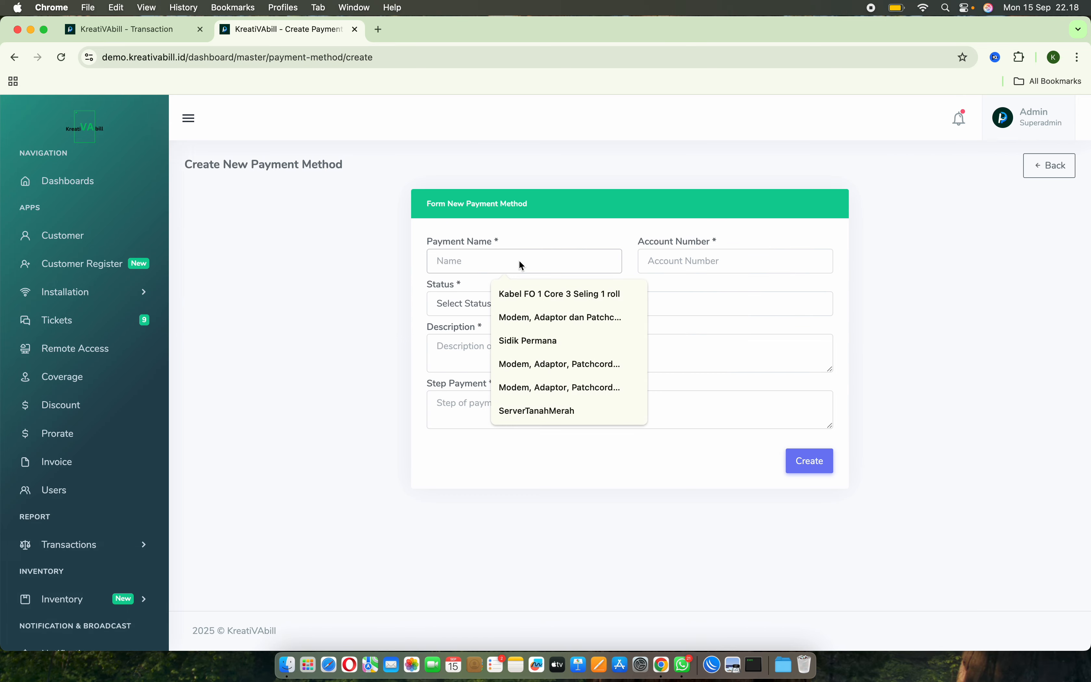
{"action": "type", "text": "Bank GTr"}
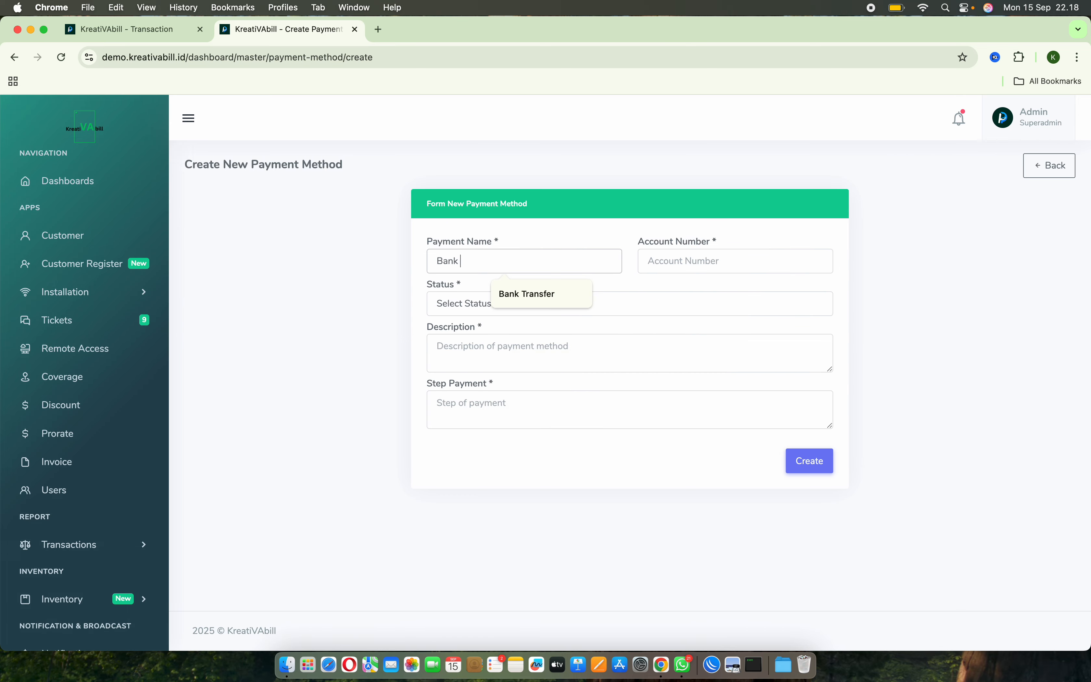
{"action": "key", "text": "BackSpace"}
{"action": "key", "text": "BackSpace"}
{"action": "key", "text": "BackSpace"}
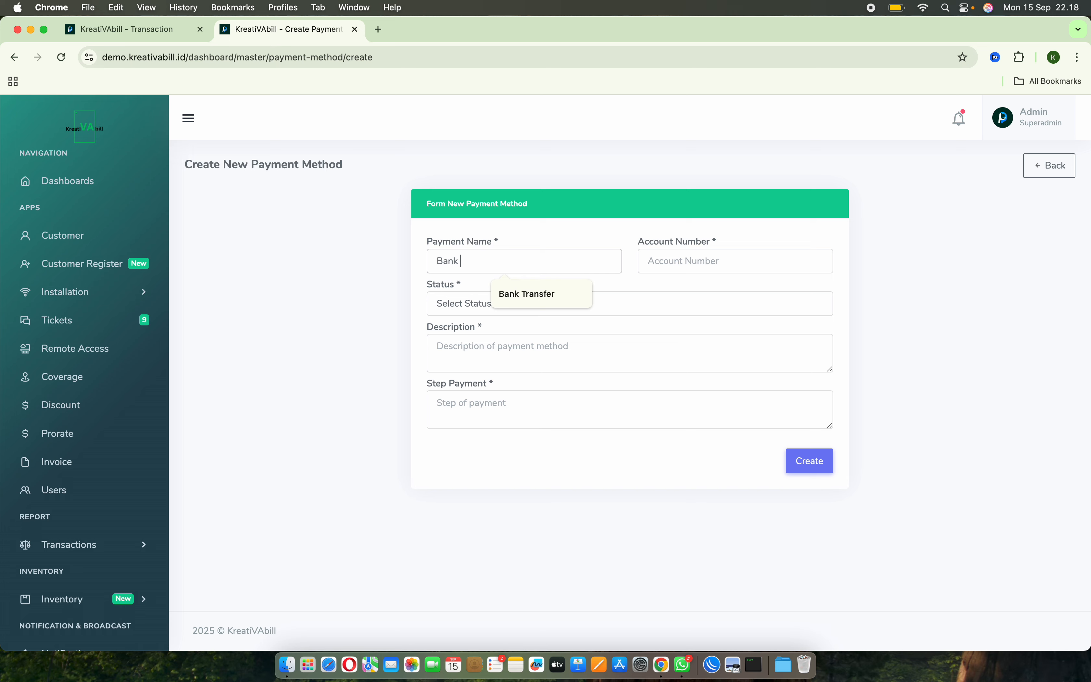
{"action": "left_click", "coordinate": [522, 285]}
Enter the payment method's account number and set its status to Active.
{"action": "left_click", "coordinate": [683, 261]}
{"action": "type", "text": "x"}
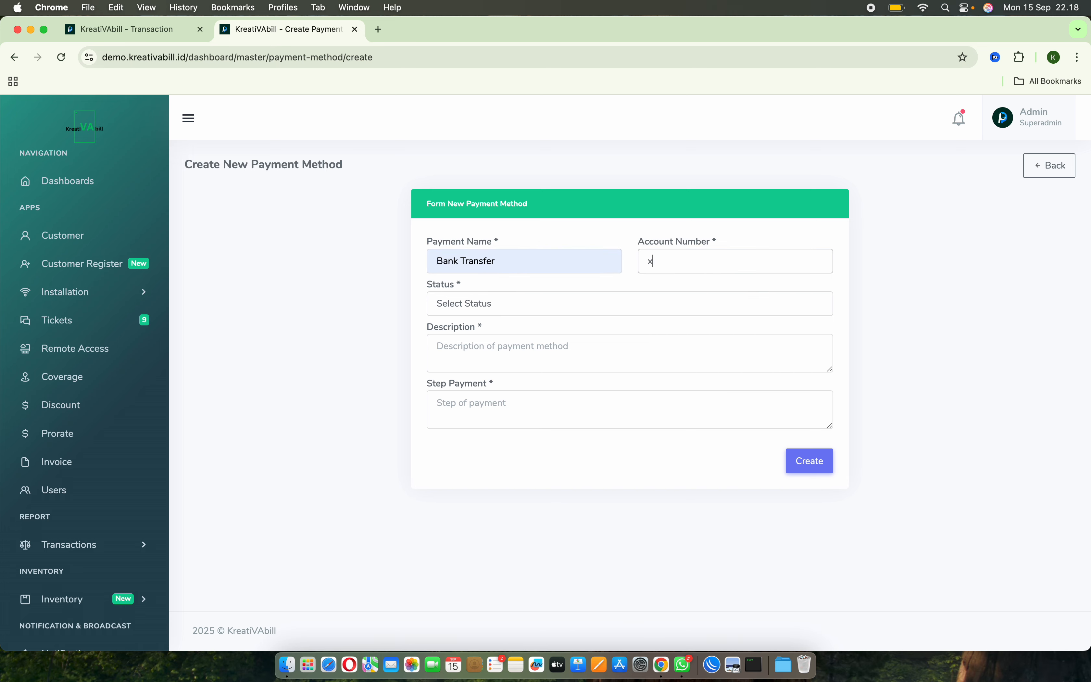
{"action": "key", "text": "BackSpace"}
{"action": "type", "text": "888888"}
{"action": "left_click", "coordinate": [626, 303]}
{"action": "left_click", "coordinate": [543, 333]}
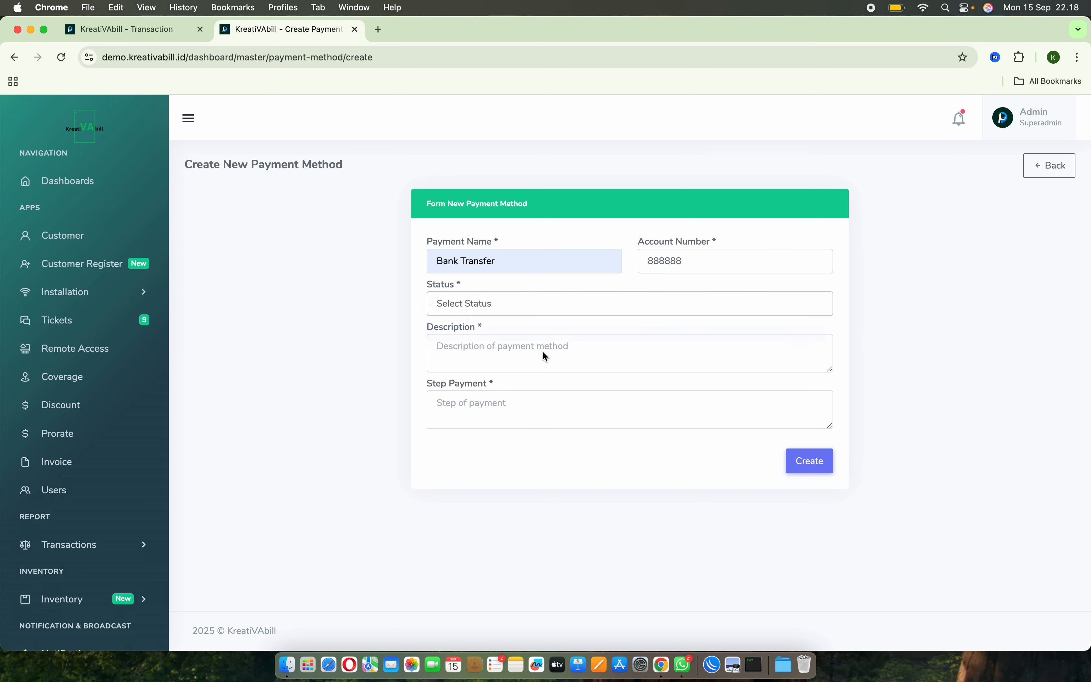
{"action": "left_click", "coordinate": [534, 351]}
{"action": "left_click", "coordinate": [543, 257]}
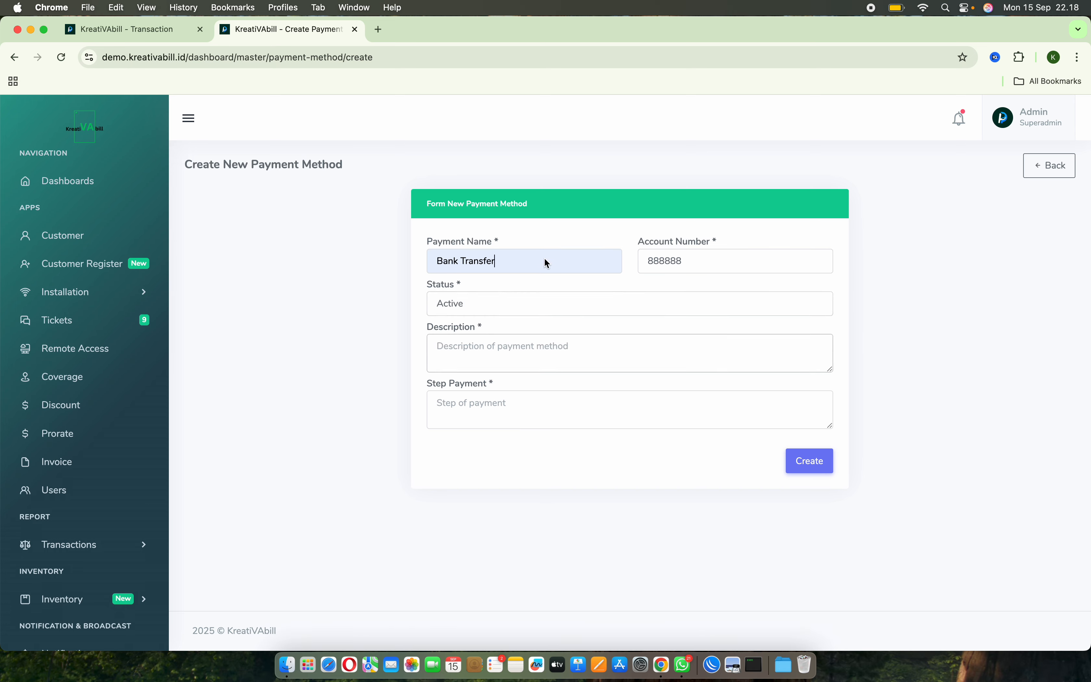
Fill both the description and the payment steps with "Bank Transfer" and create the payment method.
{"action": "left_click", "coordinate": [528, 345]}
{"action": "type", "text": "Bank Transfer"}
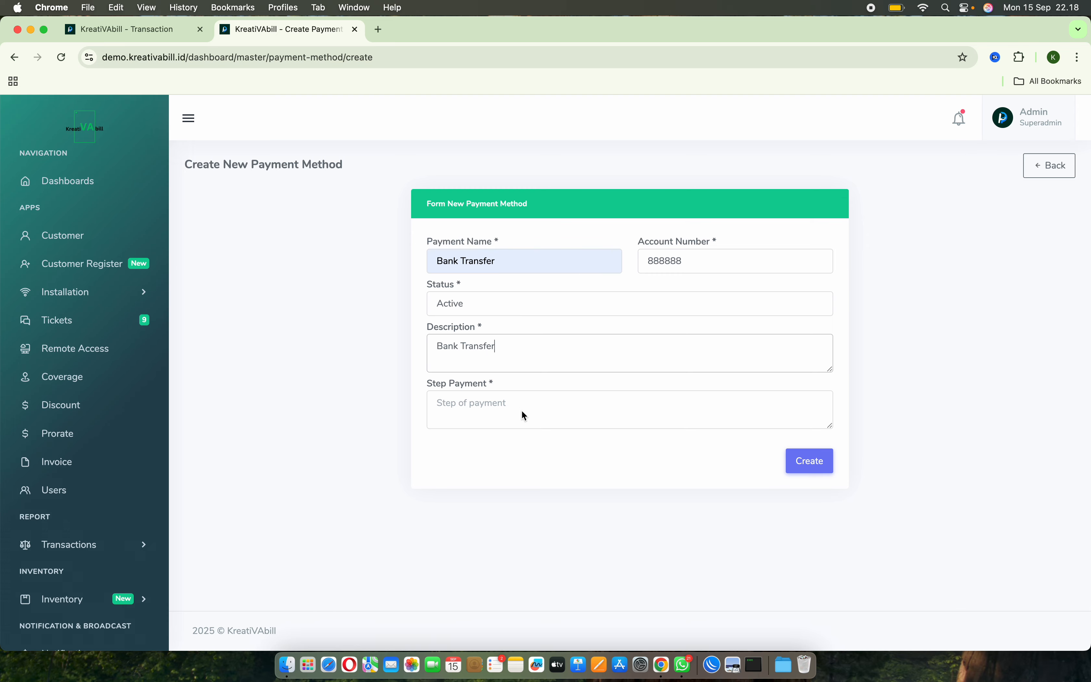
{"action": "left_click", "coordinate": [524, 415]}
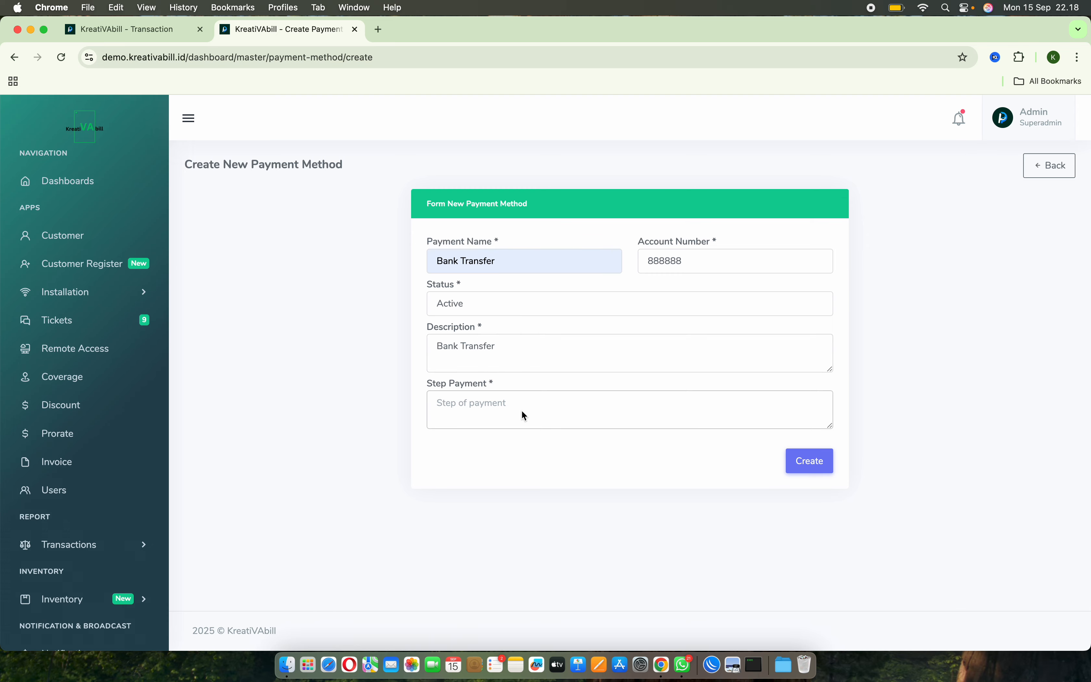
{"action": "type", "text": "Bank Transfer"}
{"action": "left_click", "coordinate": [814, 460]}
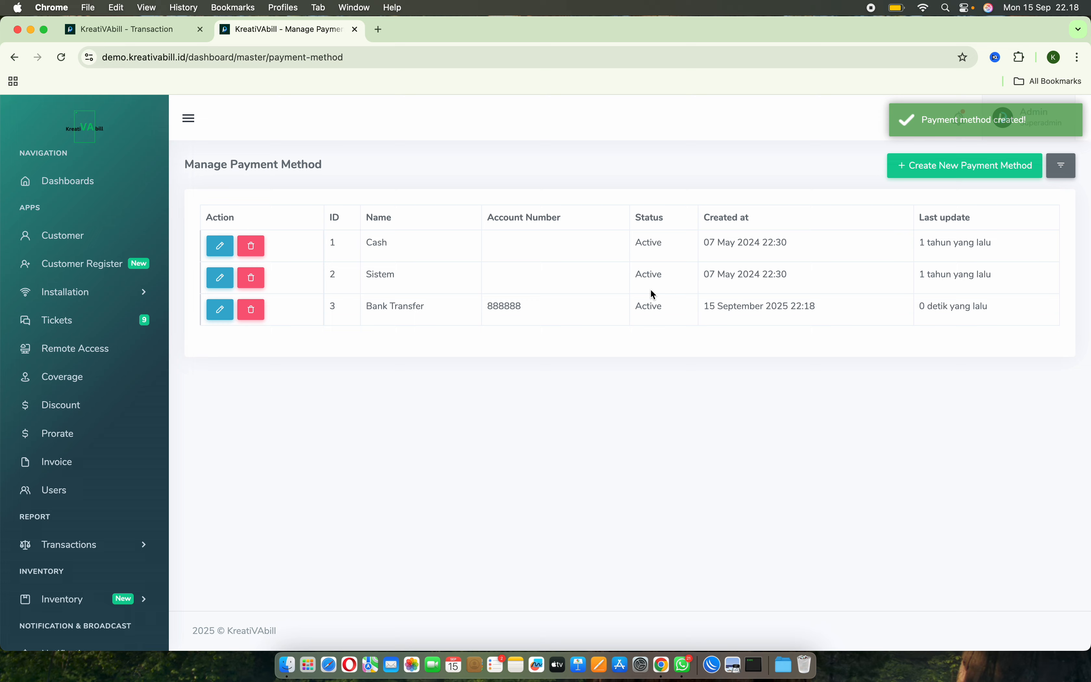
Return to the transaction form and set its payment method to Bank Transfer.
{"action": "left_click", "coordinate": [141, 31]}
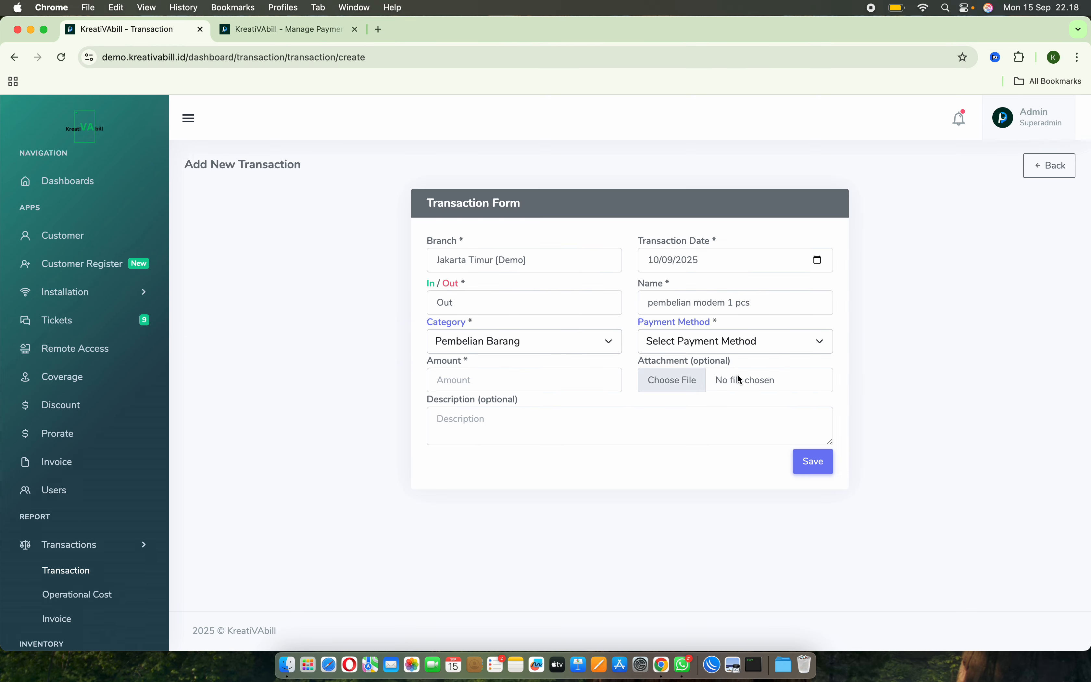
{"action": "left_click", "coordinate": [785, 340]}
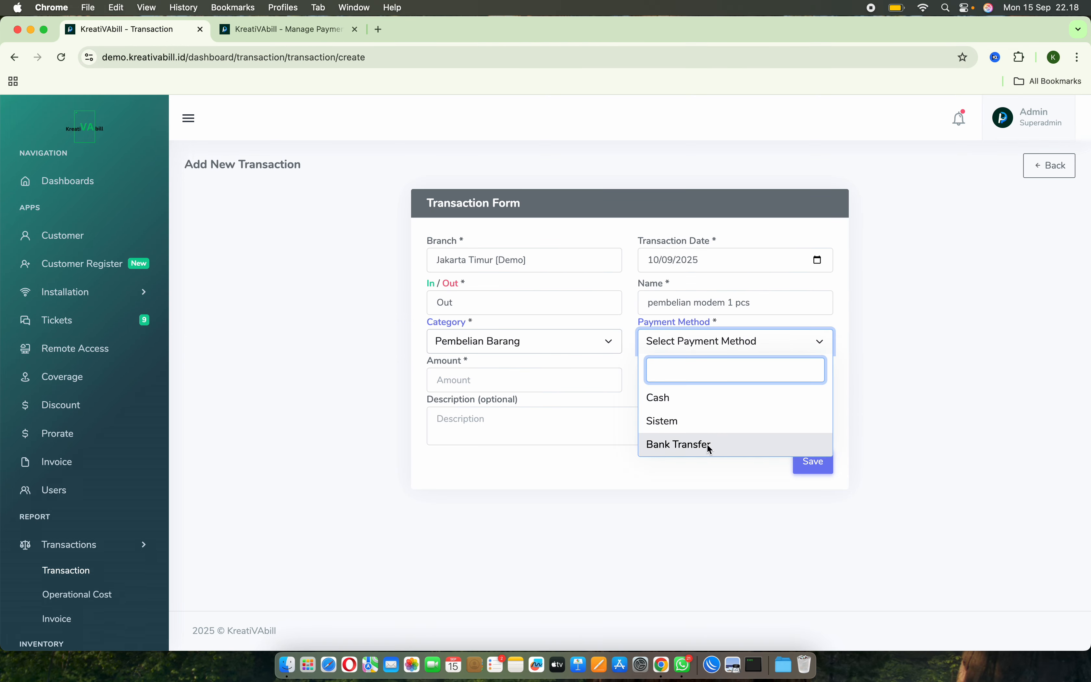
{"action": "left_click", "coordinate": [715, 450]}
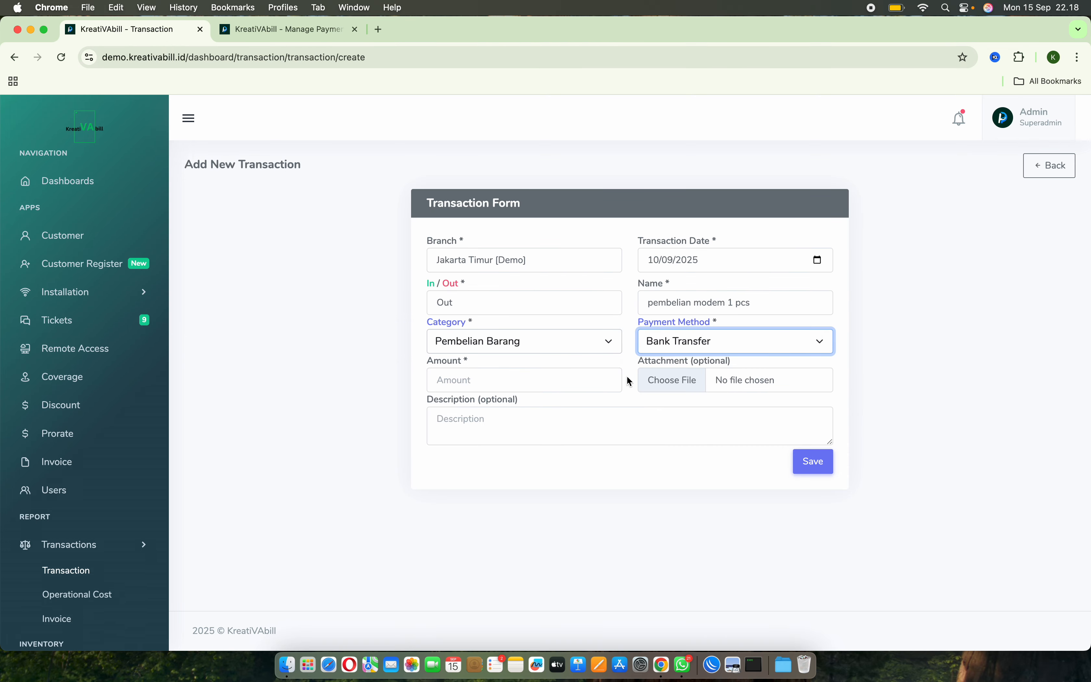
Extend the transaction name to "pembelian modem 1 pcs + adaptor" and copy the full name.
{"action": "left_click", "coordinate": [537, 389]}
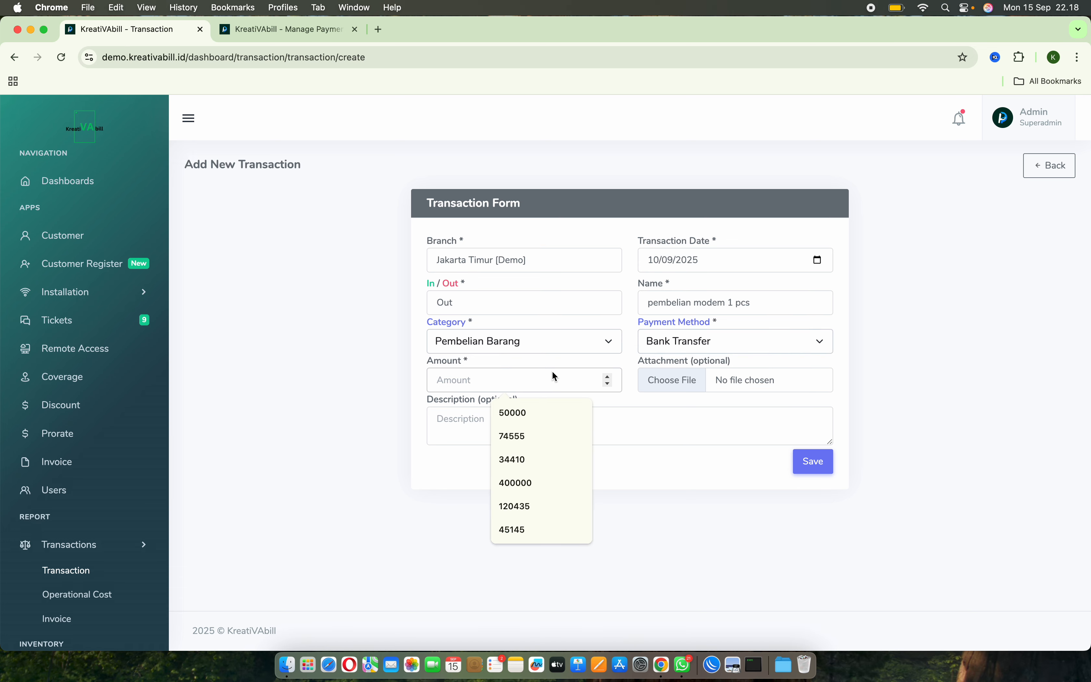
{"action": "left_click", "coordinate": [768, 306]}
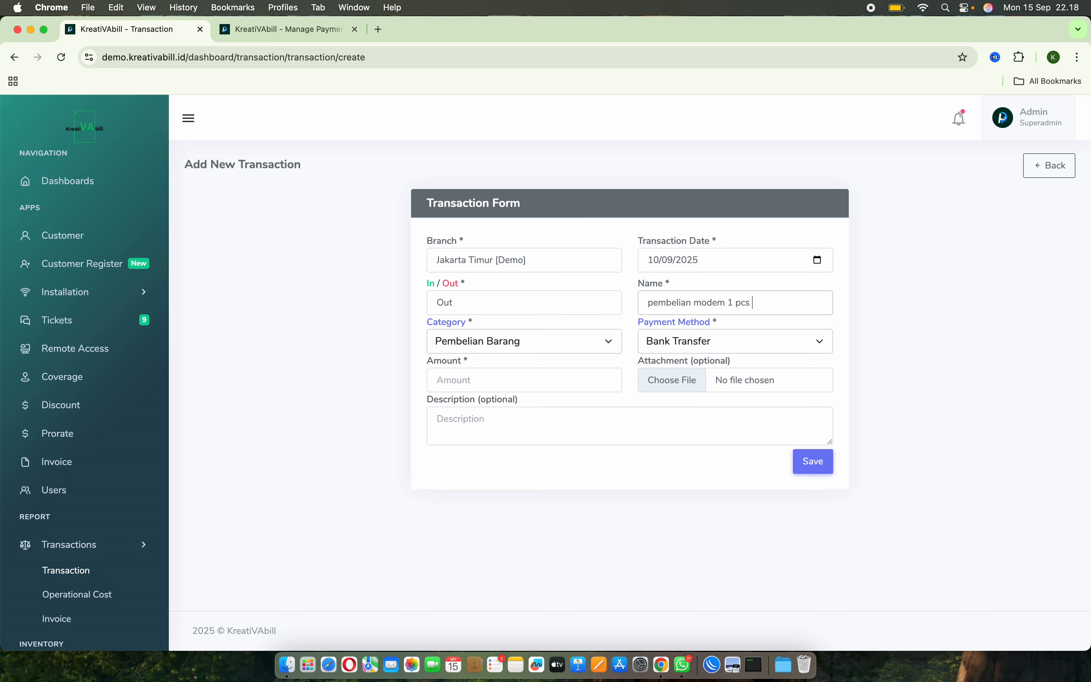
{"action": "type", "text": "+ adaptor"}
{"action": "key", "text": "super+a"}
{"action": "key", "text": "super+c"}
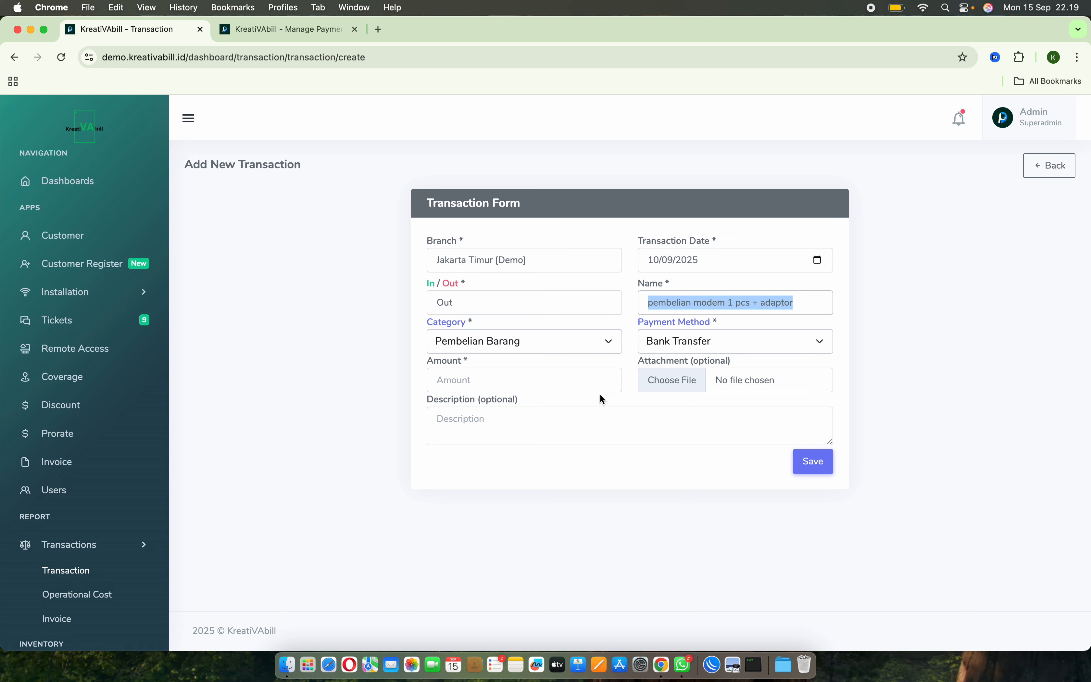
Set the amount to 150000 and the description to "pembelian modem 1 pcs + adaptor dari tokopedia", reusing the copied name.
{"action": "left_click", "coordinate": [559, 378]}
{"action": "type", "text": "150"}
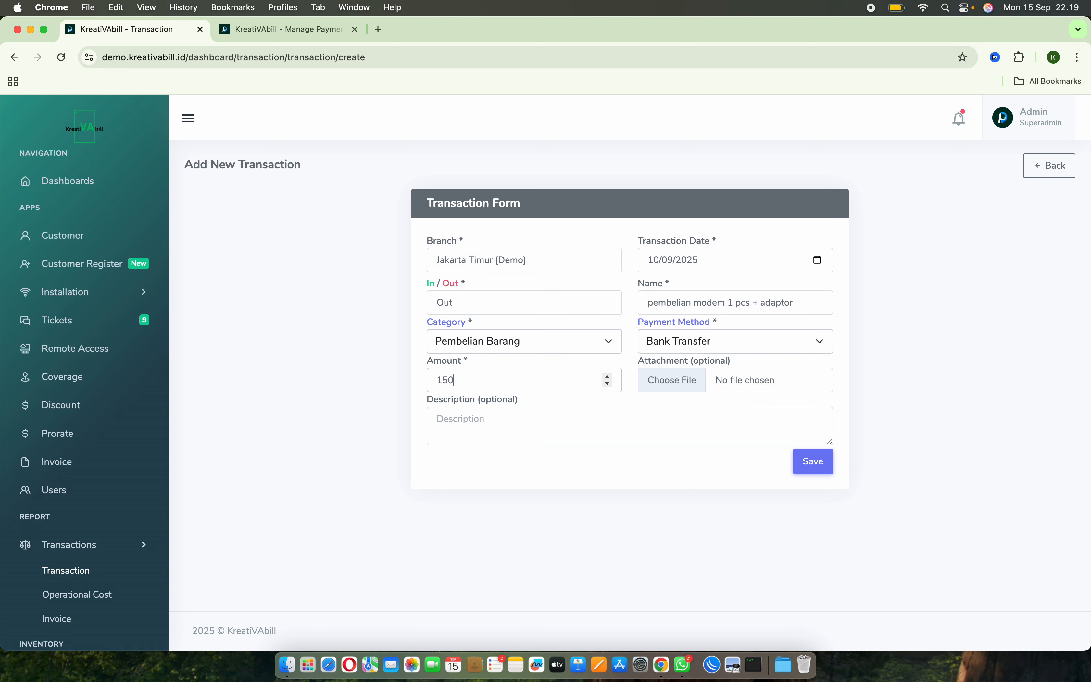
{"action": "type", "text": "000"}
{"action": "left_click", "coordinate": [579, 426]}
{"action": "key", "text": "super+v"}
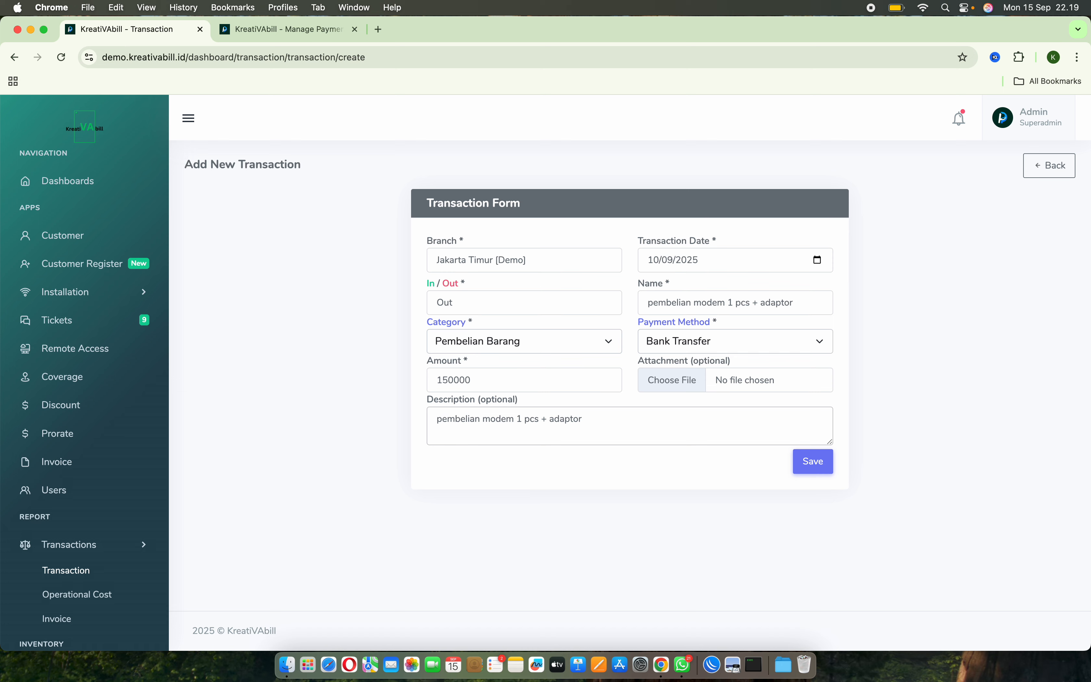
{"action": "key", "text": "BackSpace"}
{"action": "type", "text": "dari tokopedia"}
Open the transaction overview in a separate tab to check the current totals, then save the new transaction.
{"action": "right_click", "coordinate": [1038, 169]}
{"action": "left_click", "coordinate": [984, 174]}
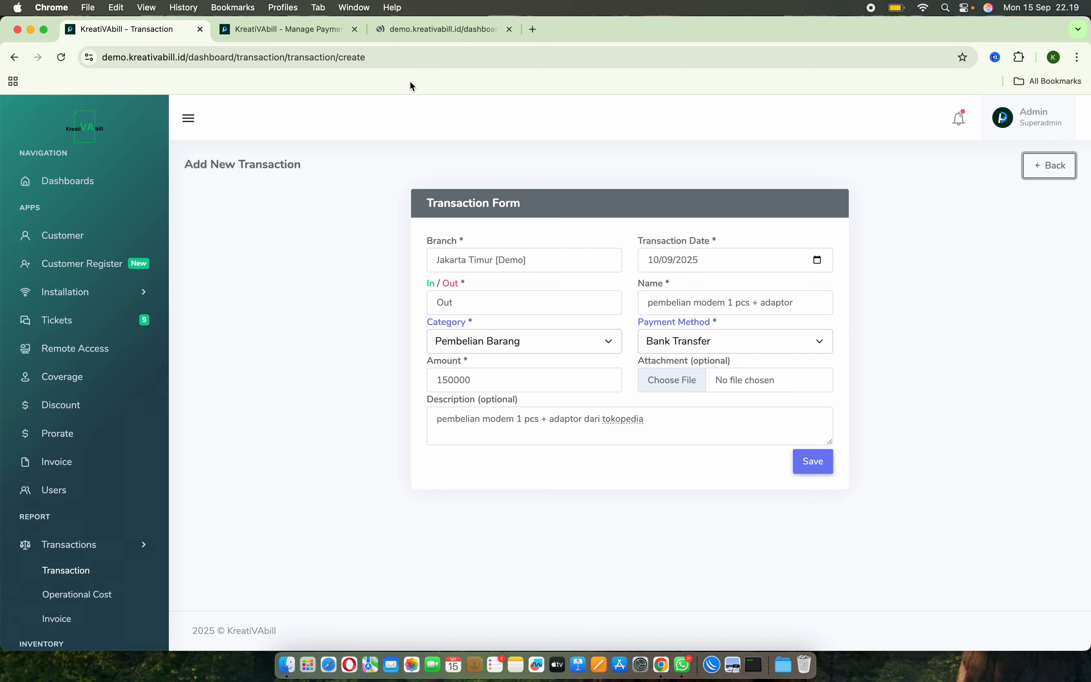
{"action": "left_click", "coordinate": [425, 28]}
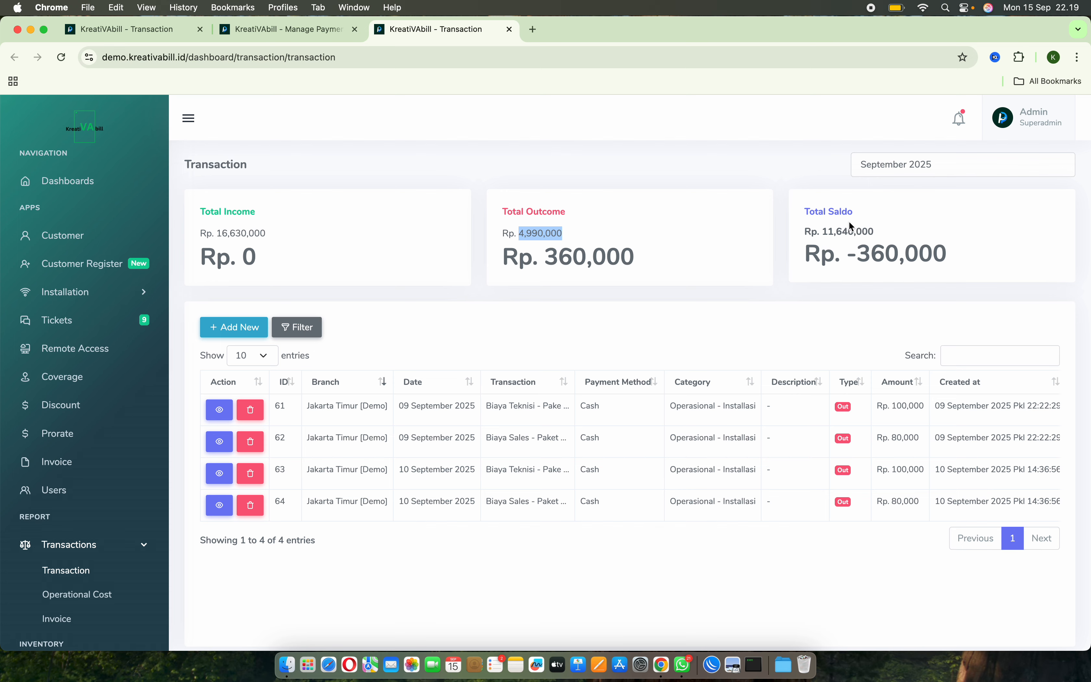
{"action": "left_click", "coordinate": [151, 30]}
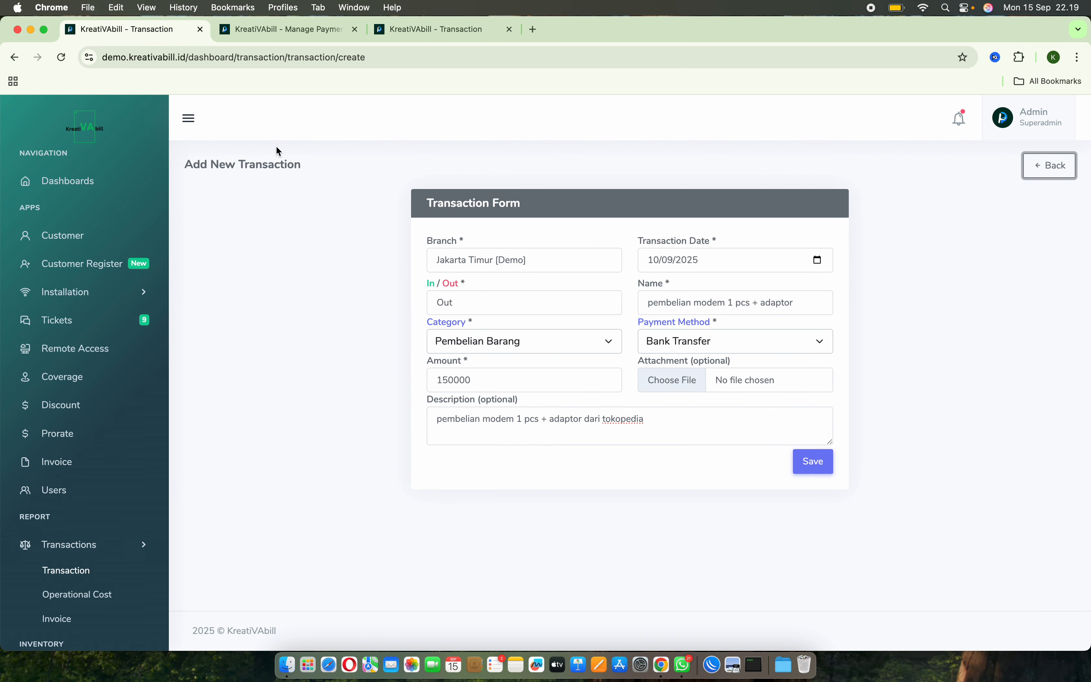
{"action": "left_click", "coordinate": [813, 461]}
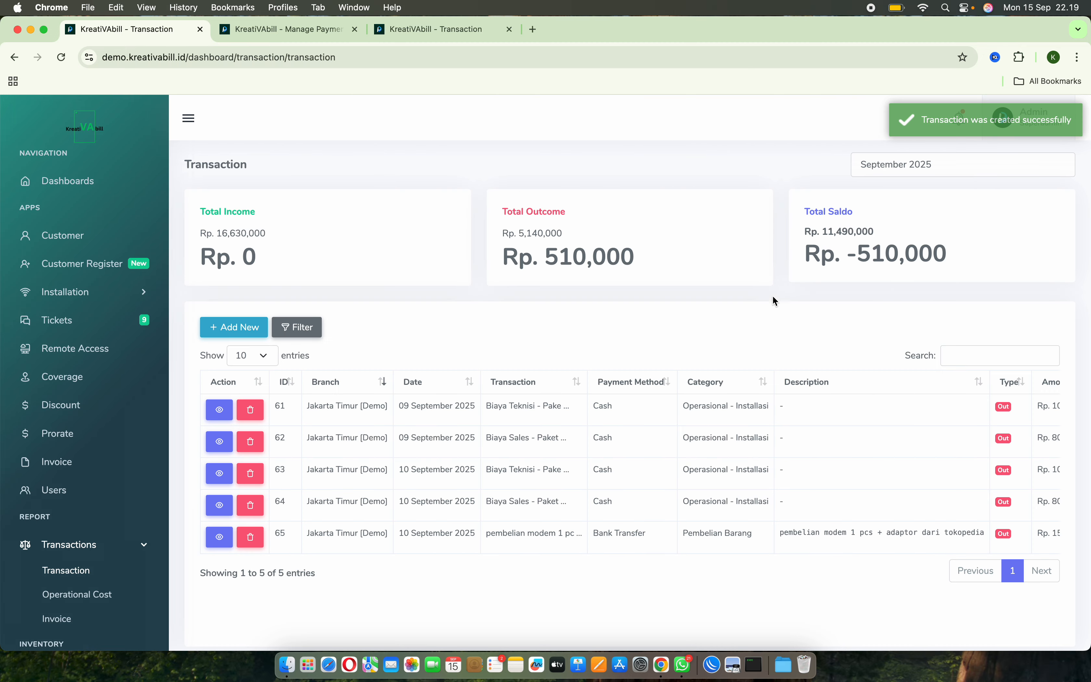
Compare the income, outcome and saldo totals before and after the new transaction, refresh the older overview and close it.
{"action": "left_click", "coordinate": [433, 31]}
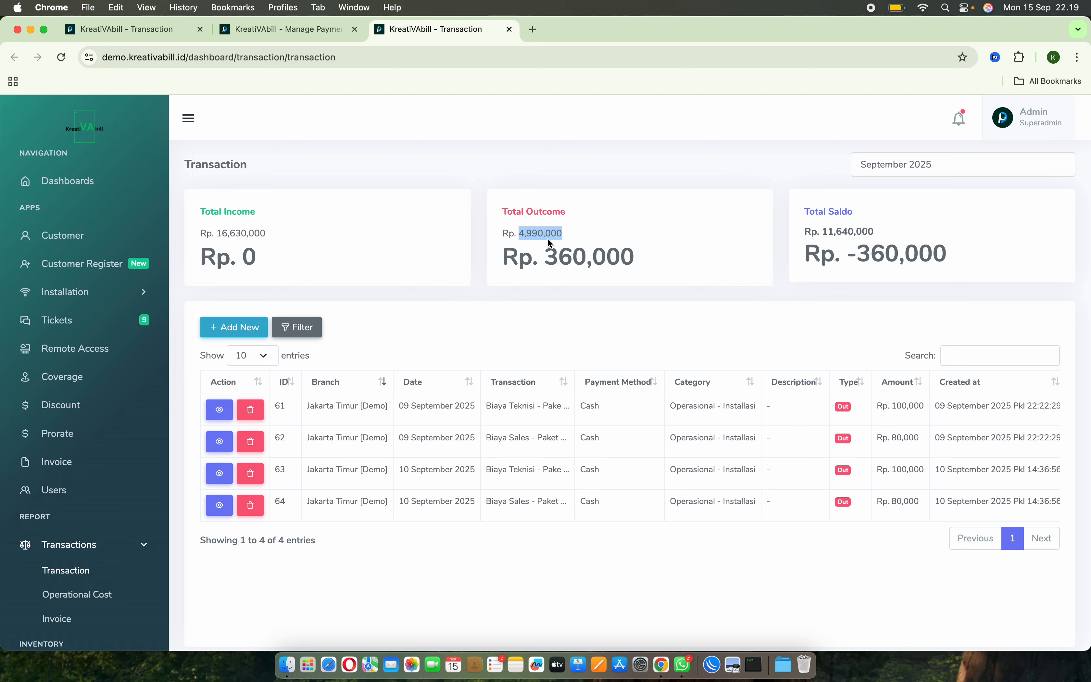
{"action": "left_click_drag", "start_coordinate": [835, 257], "coordinate": [209, 108]}
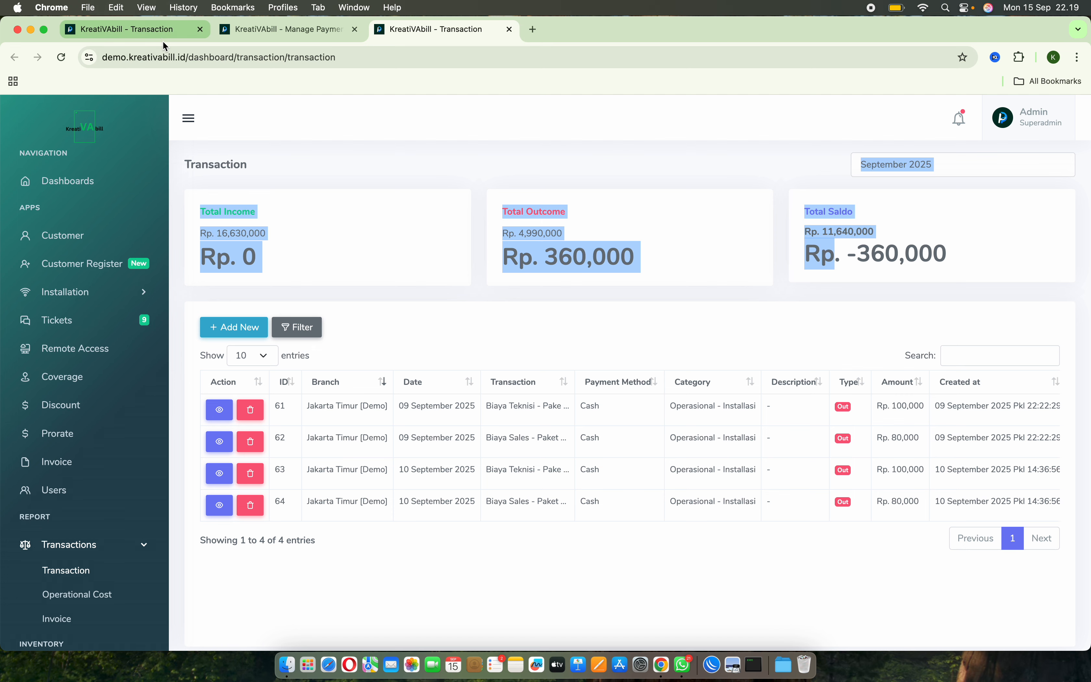
{"action": "left_click", "coordinate": [161, 30]}
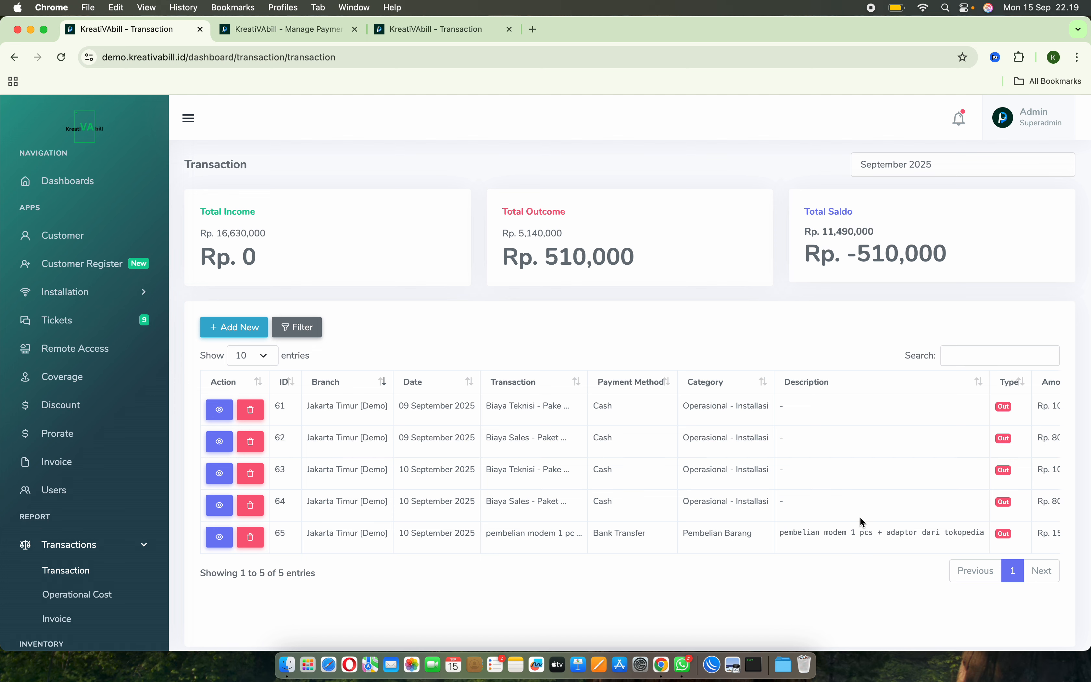
{"action": "left_click", "coordinate": [462, 36]}
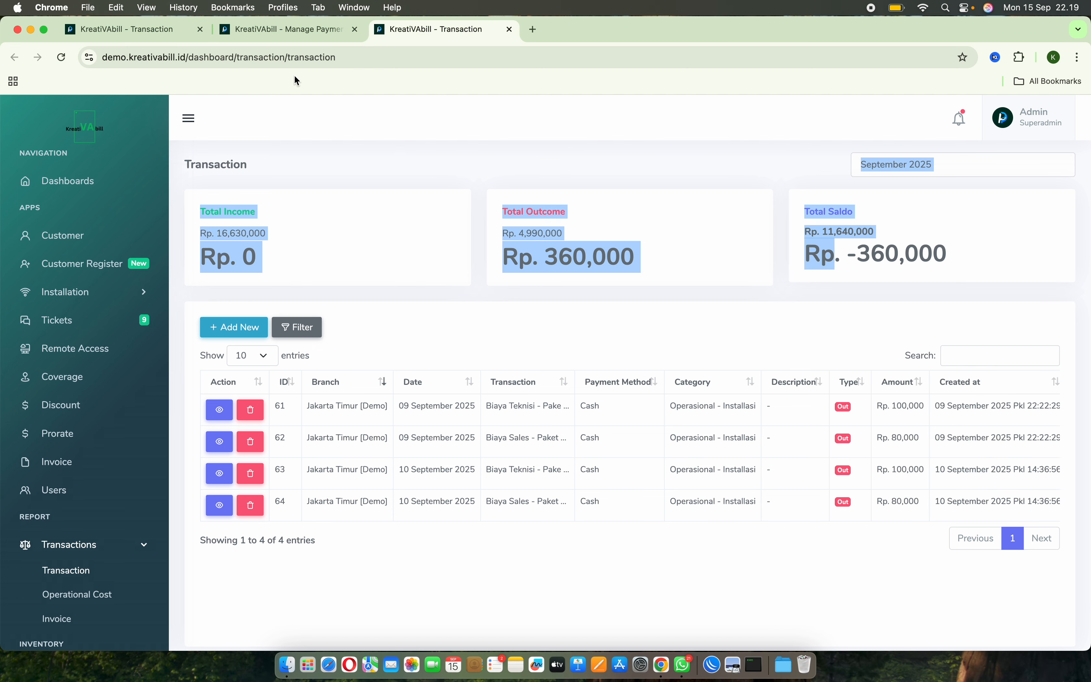
{"action": "left_click", "coordinate": [61, 58]}
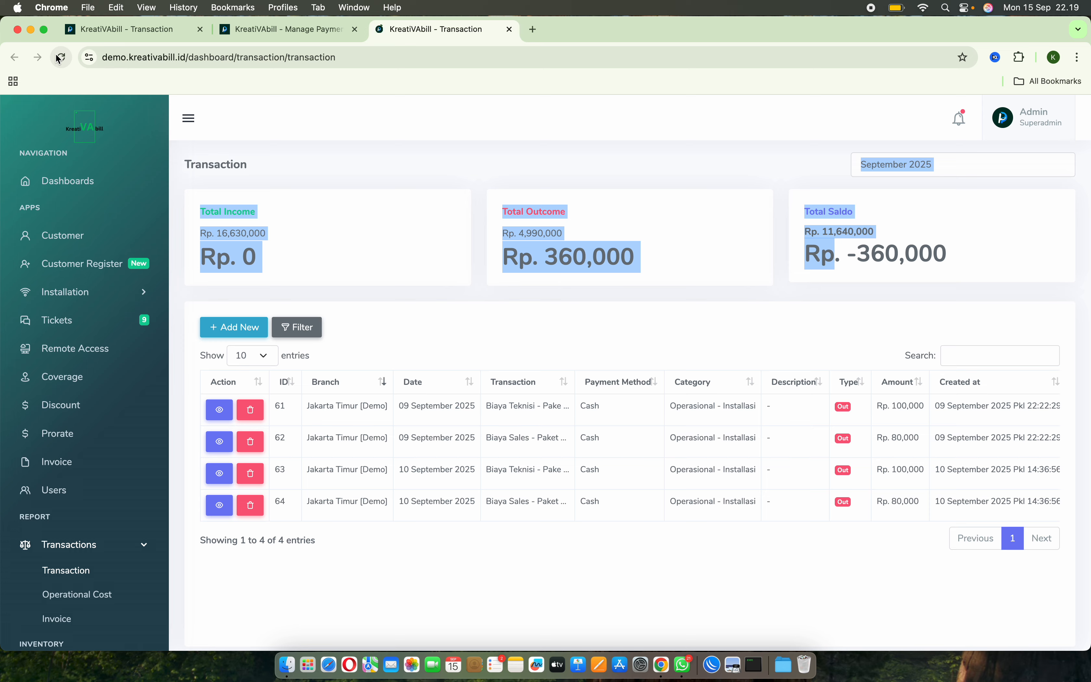
{"action": "left_click", "coordinate": [508, 30]}
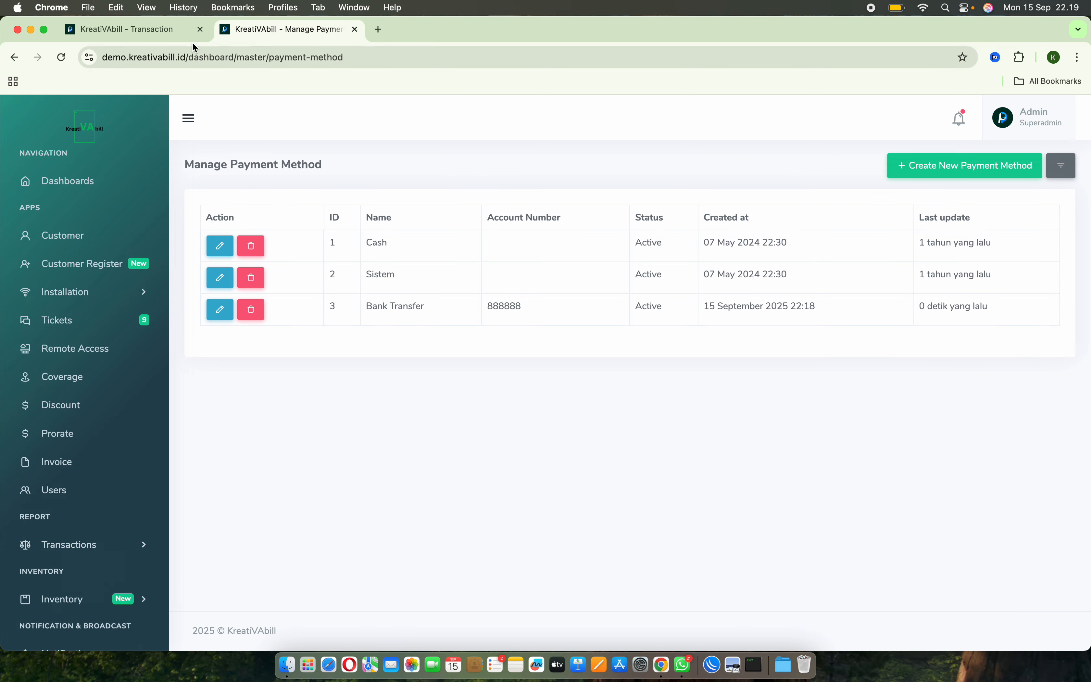
{"action": "left_click", "coordinate": [143, 29]}
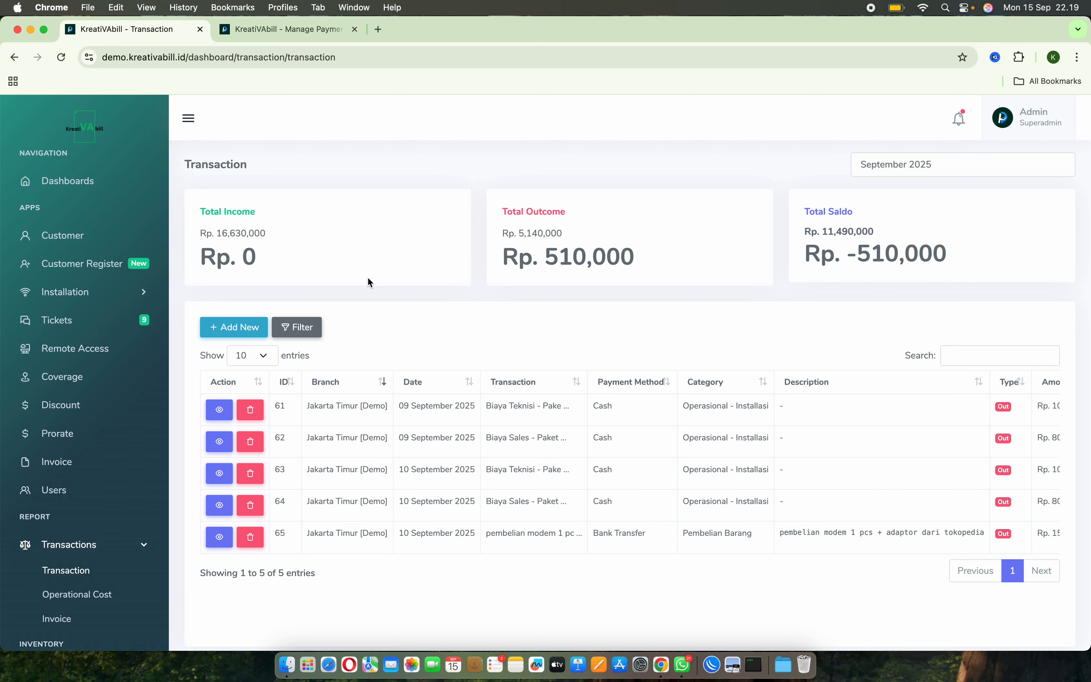
Examine the transaction filter's branch, category, type, name and creator criteria, then close it without filtering.
{"action": "left_click", "coordinate": [300, 333]}
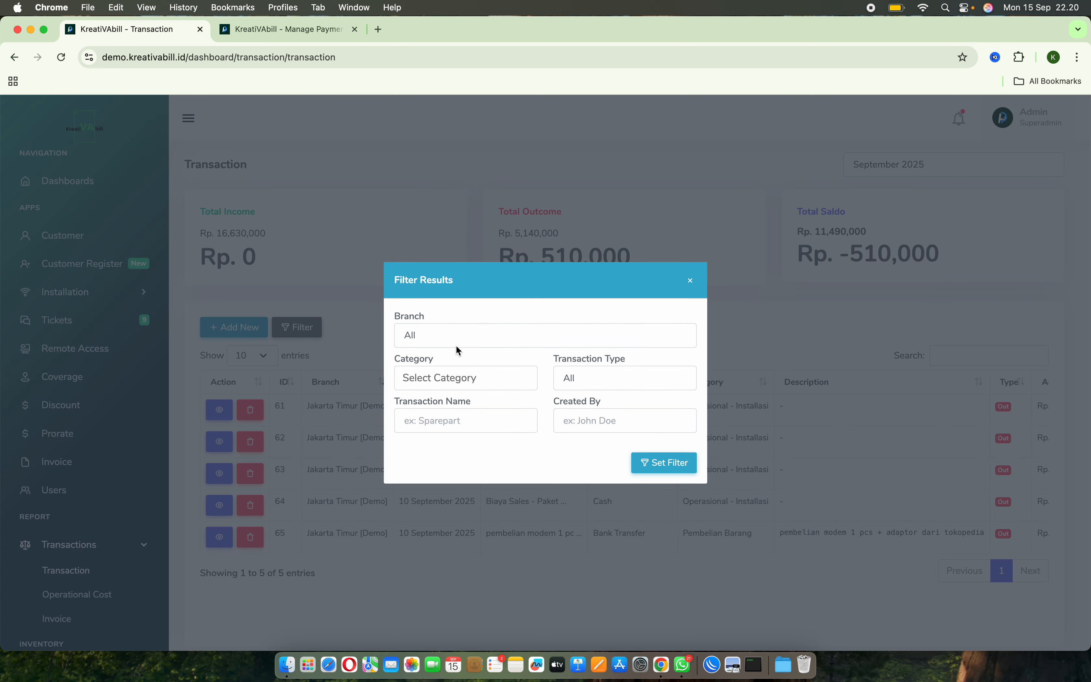
{"action": "left_click", "coordinate": [496, 329]}
{"action": "left_click", "coordinate": [462, 321]}
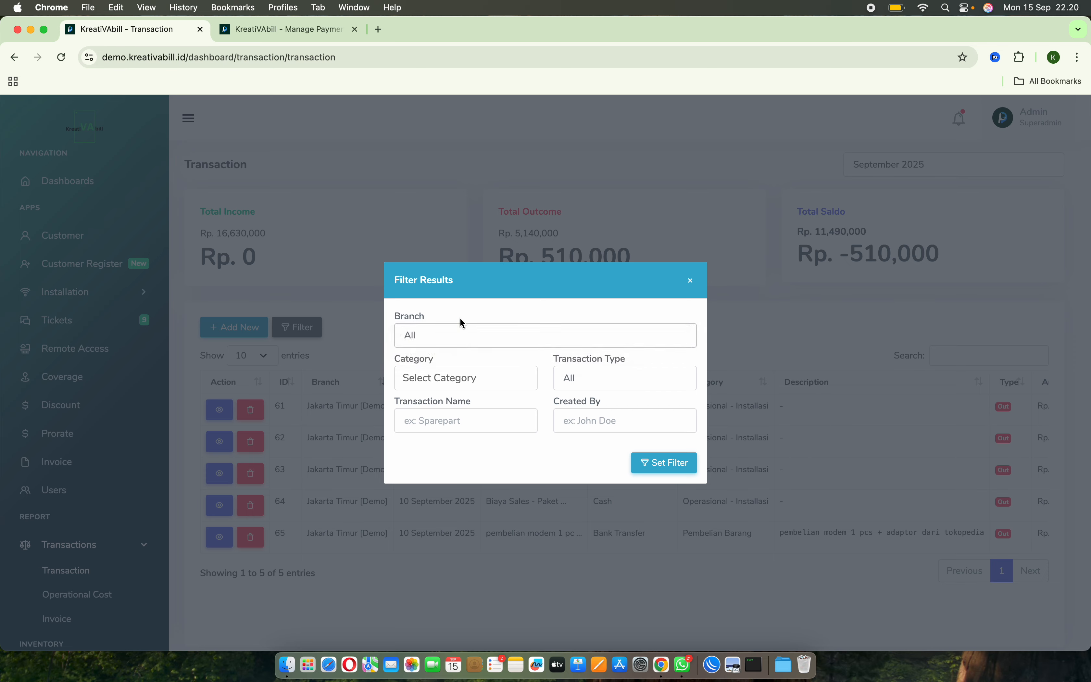
{"action": "left_click", "coordinate": [450, 376]}
{"action": "left_click", "coordinate": [537, 356]}
{"action": "left_click", "coordinate": [583, 374]}
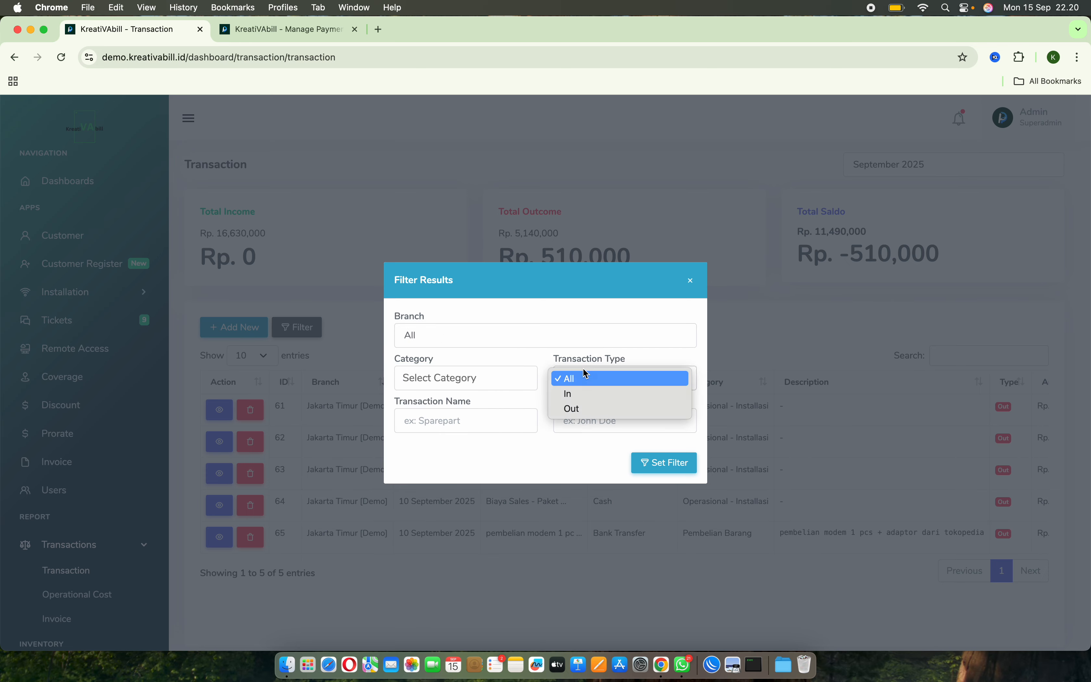
{"action": "left_click", "coordinate": [522, 360]}
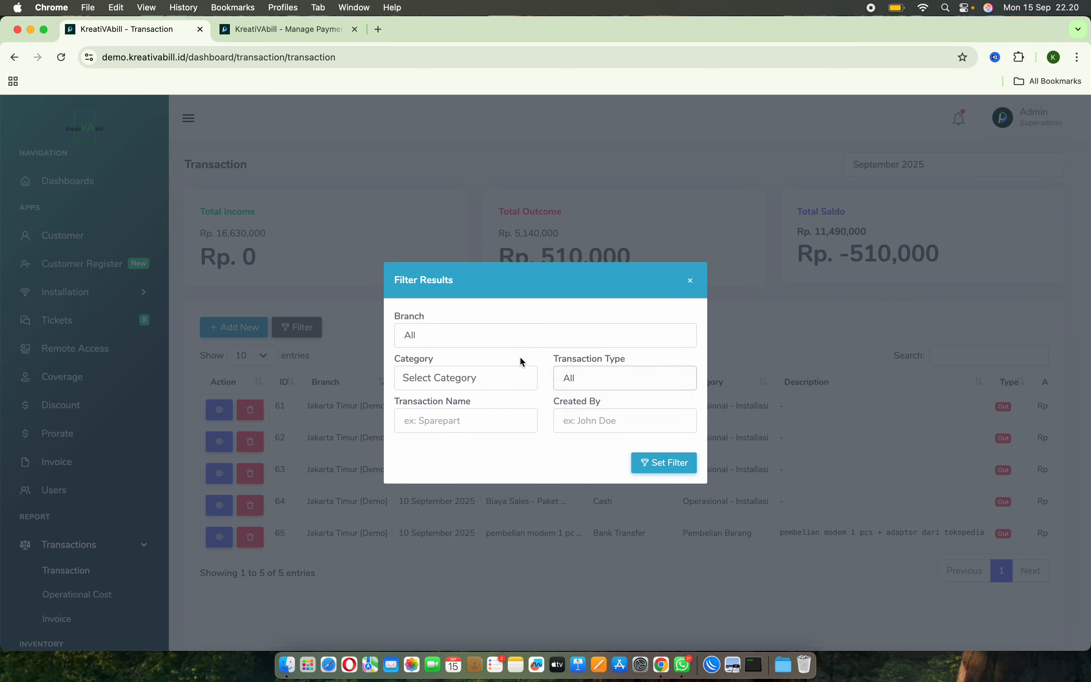
{"action": "left_click", "coordinate": [472, 421]}
{"action": "left_click", "coordinate": [640, 414]}
{"action": "left_click", "coordinate": [690, 283]}
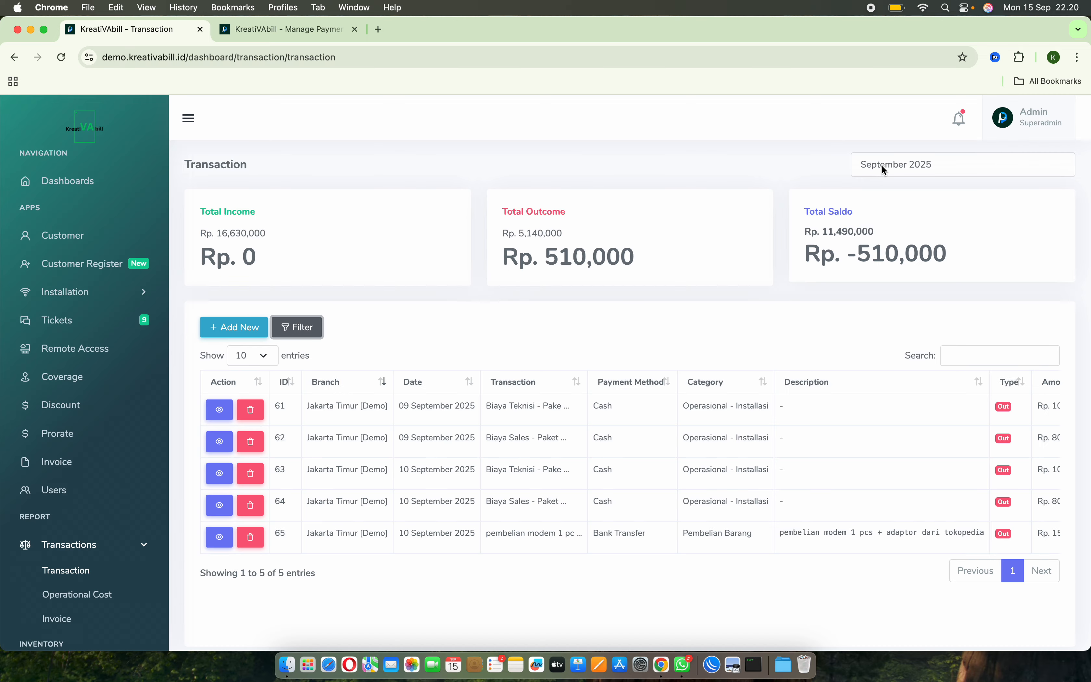
Choose Filter by Year as the period, view the available years and dismiss the year selection.
{"action": "left_click", "coordinate": [883, 174]}
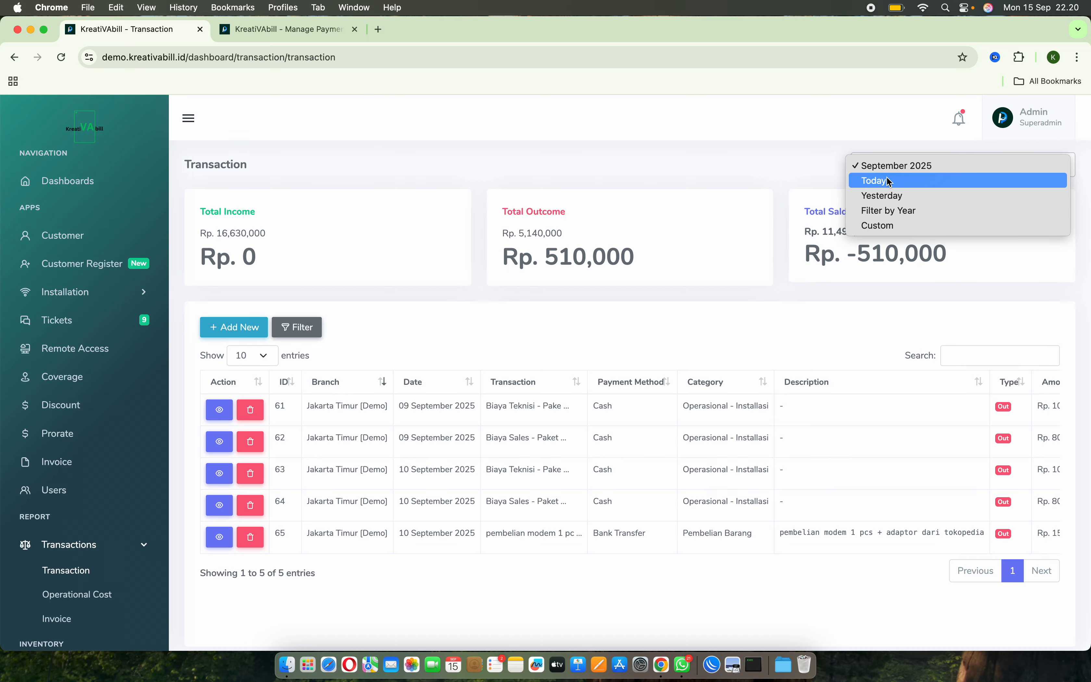
{"action": "left_click", "coordinate": [879, 211]}
{"action": "left_click", "coordinate": [532, 378]}
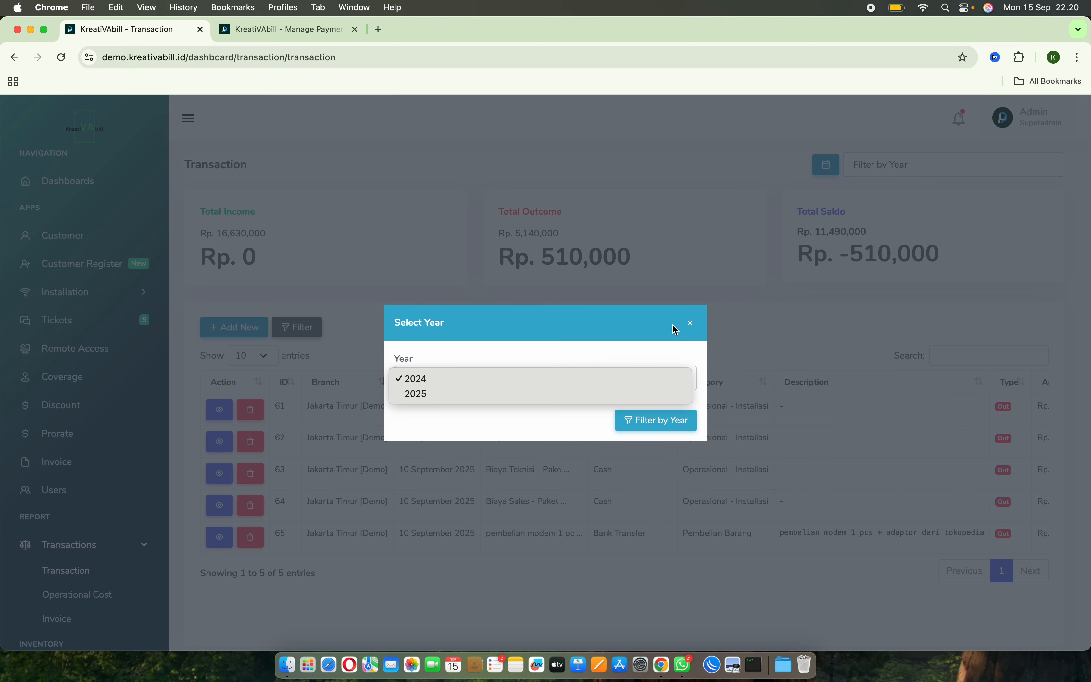
{"action": "left_click", "coordinate": [690, 324]}
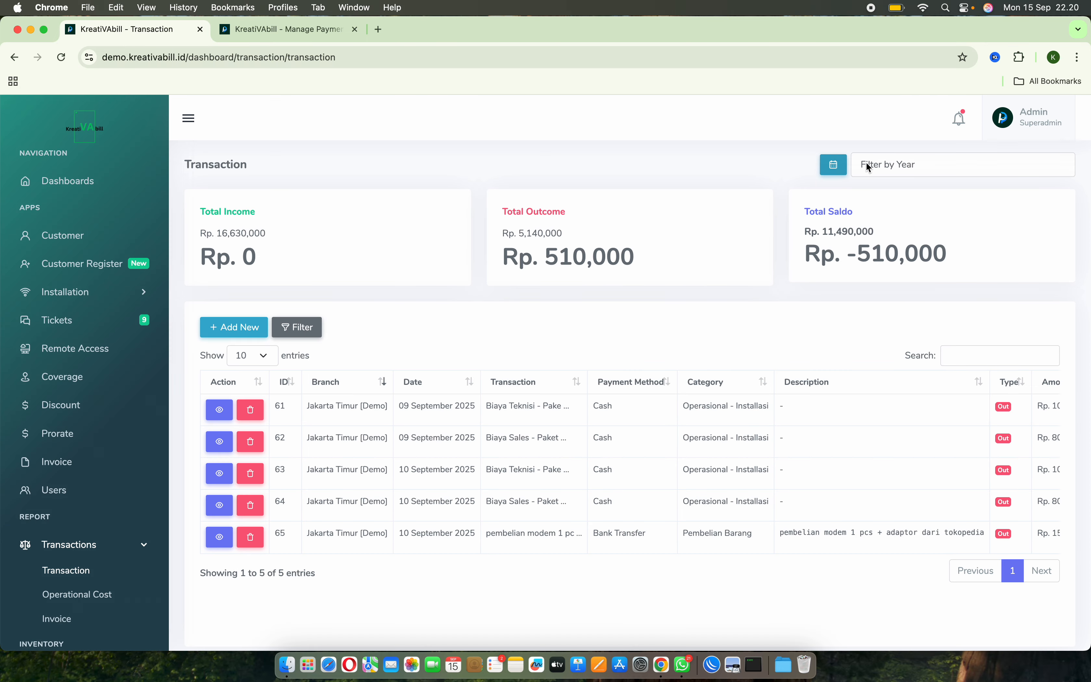
Switch the period to Custom, view its start and end date range, dismiss it and look over the transaction list.
{"action": "left_click", "coordinate": [892, 164]}
{"action": "left_click", "coordinate": [880, 183]}
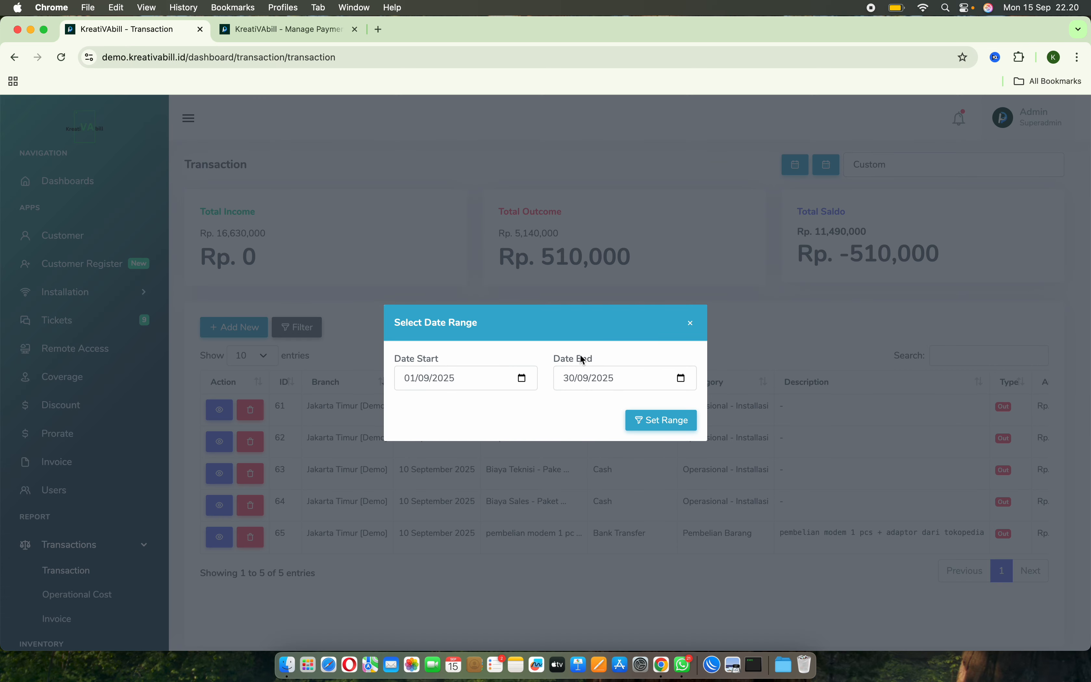
{"action": "left_click", "coordinate": [691, 322]}
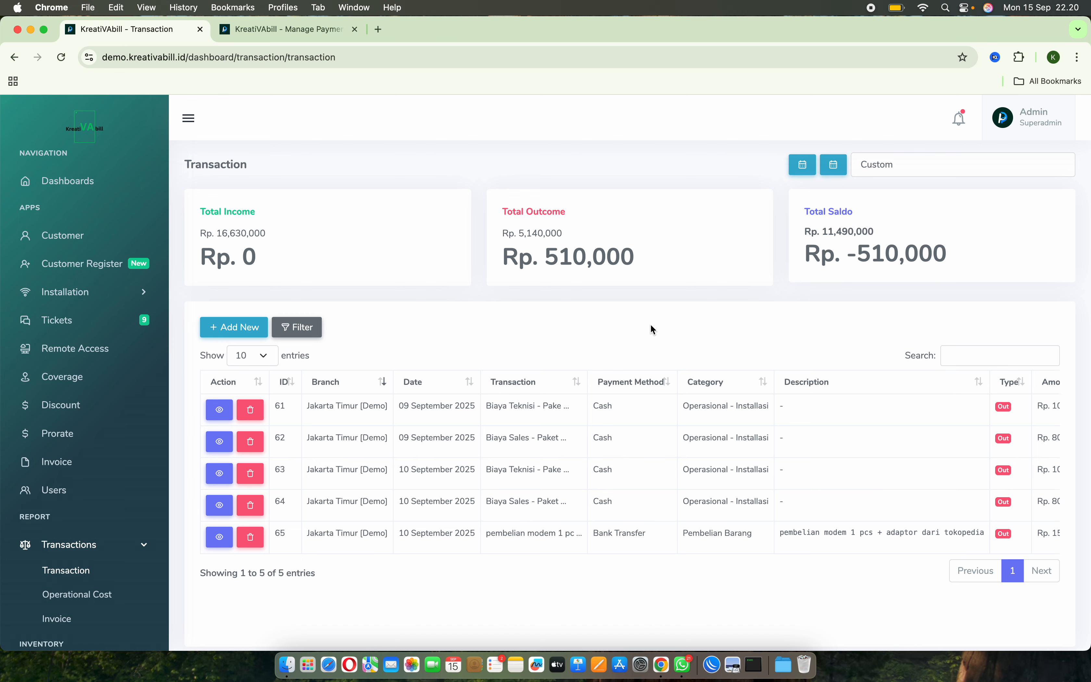
{"action": "scroll", "coordinate": [584, 334], "scroll_direction": "down", "scroll_amount": 1}
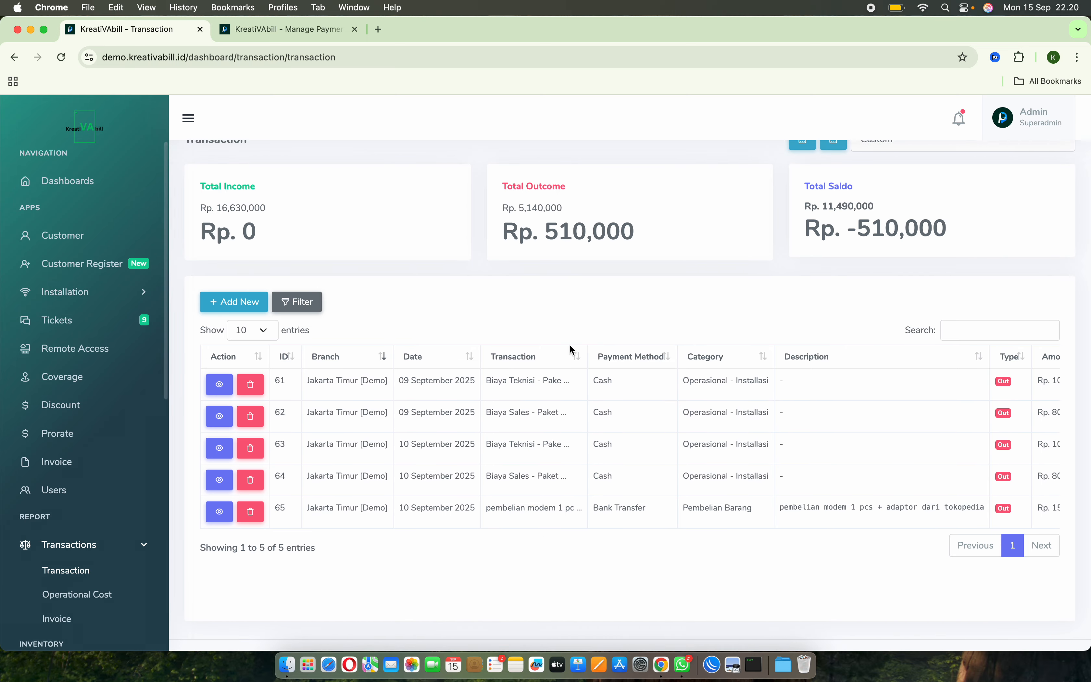
{"action": "scroll", "coordinate": [570, 345], "scroll_direction": "up", "scroll_amount": 1}
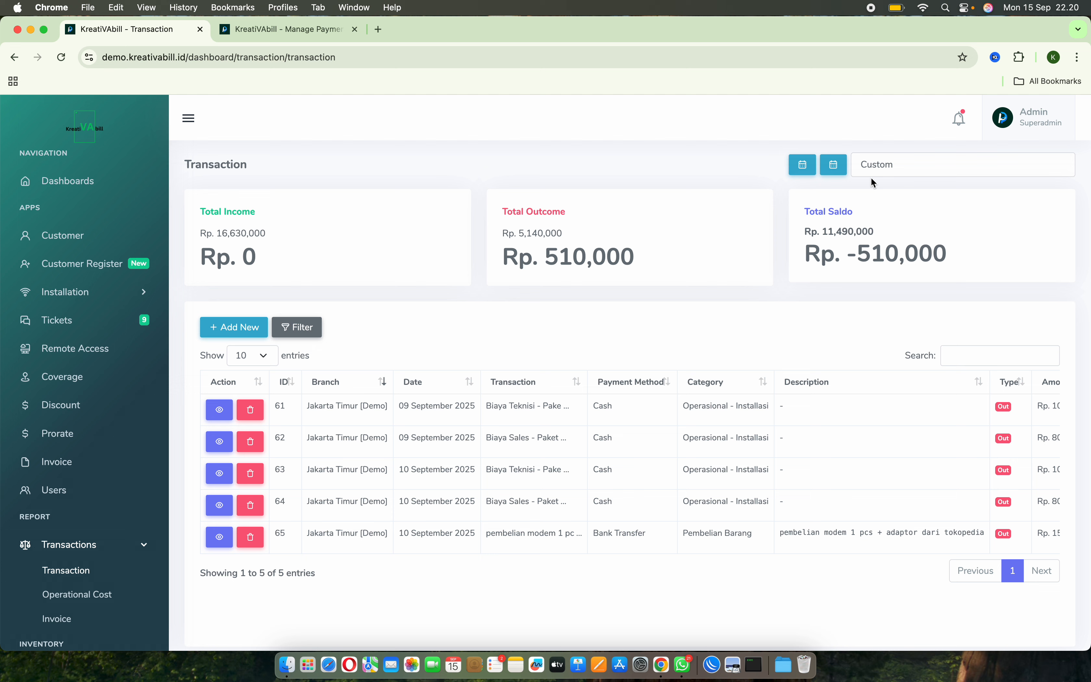